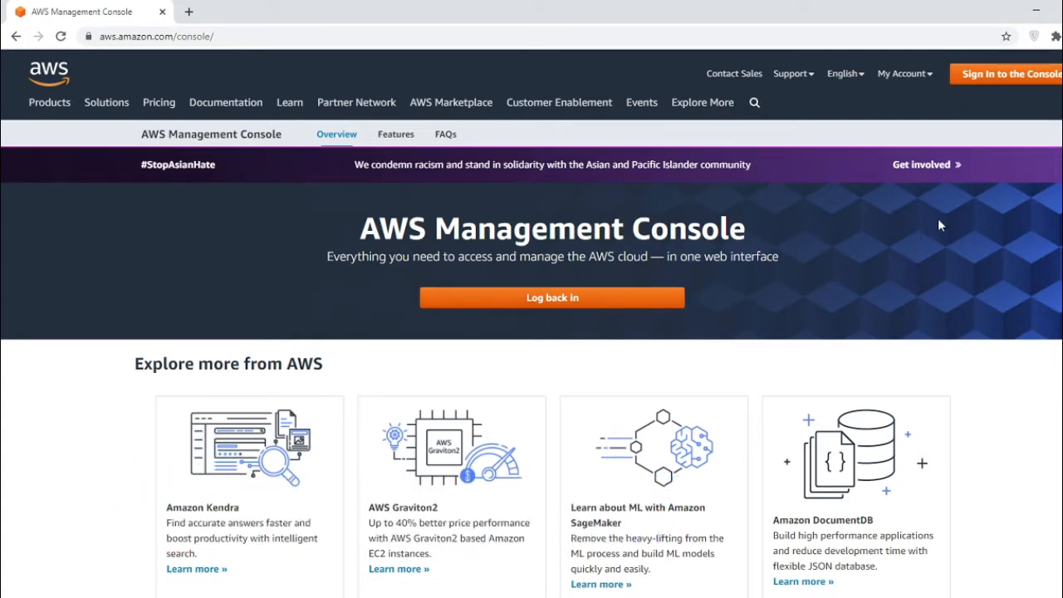
Sign in to the AWS Management Console as root user, entering the account password.
{"action": "left_click", "coordinate": [1022, 76]}
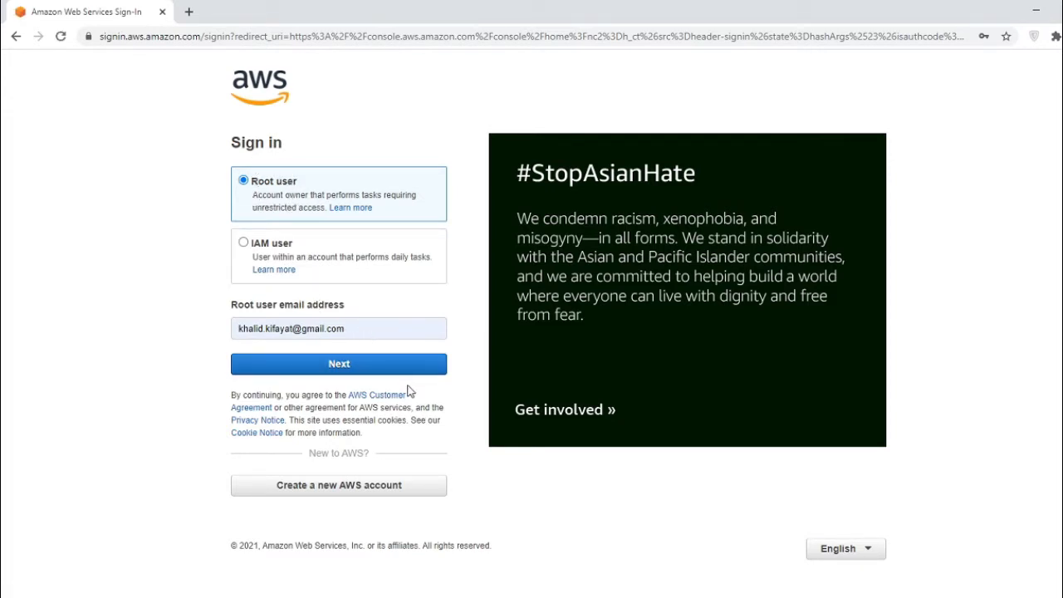
{"action": "left_click", "coordinate": [375, 371]}
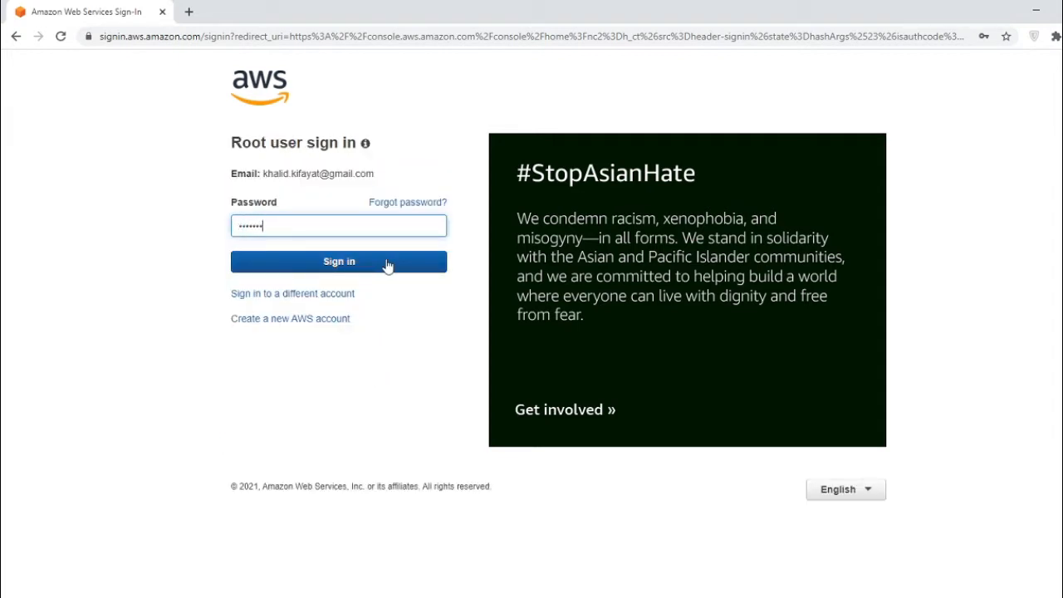
{"action": "type", "text": "•••"}
{"action": "left_click", "coordinate": [386, 262]}
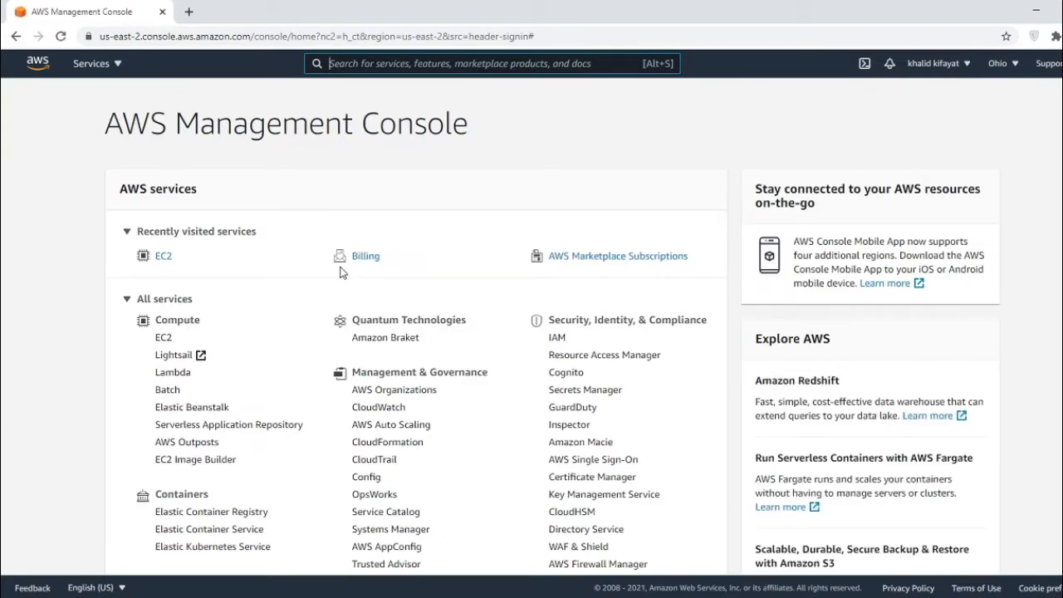
Open the EC2 instances list and start launching a new instance.
{"action": "left_click", "coordinate": [164, 258]}
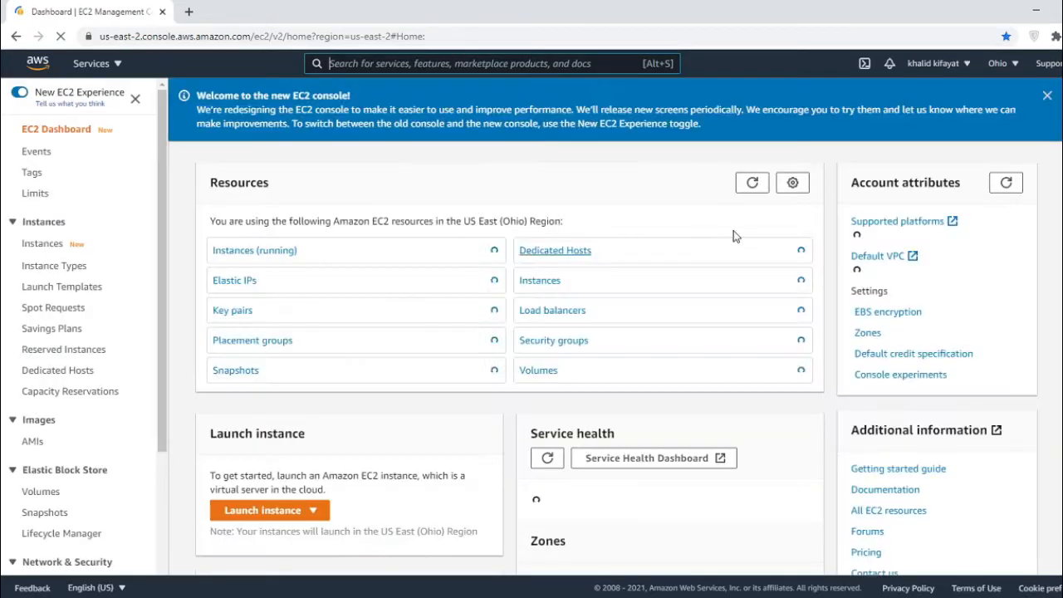
{"action": "left_click", "coordinate": [555, 287]}
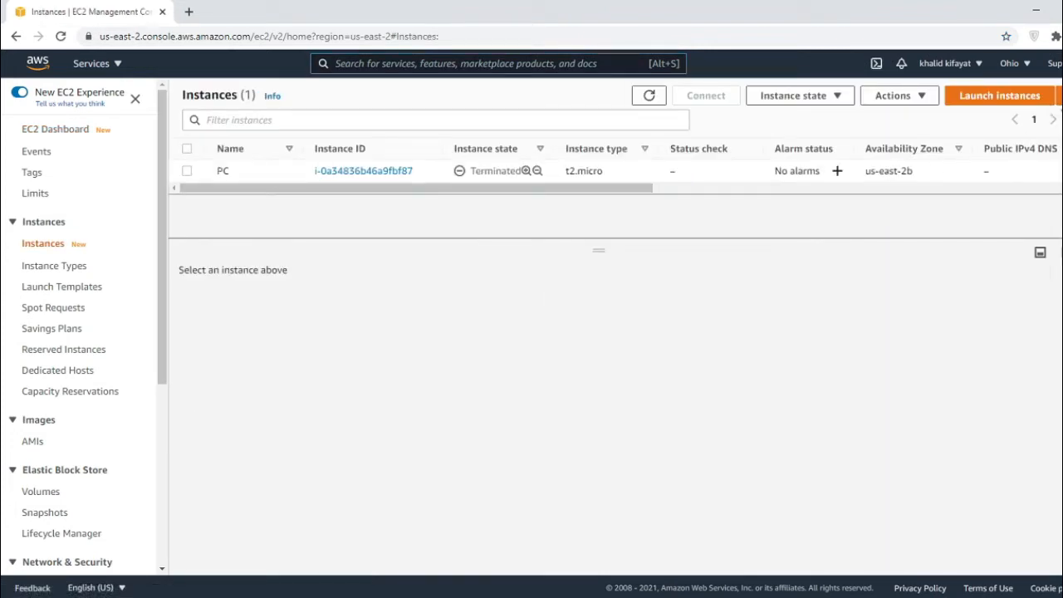
{"action": "left_click", "coordinate": [1057, 96]}
{"action": "left_click", "coordinate": [964, 116]}
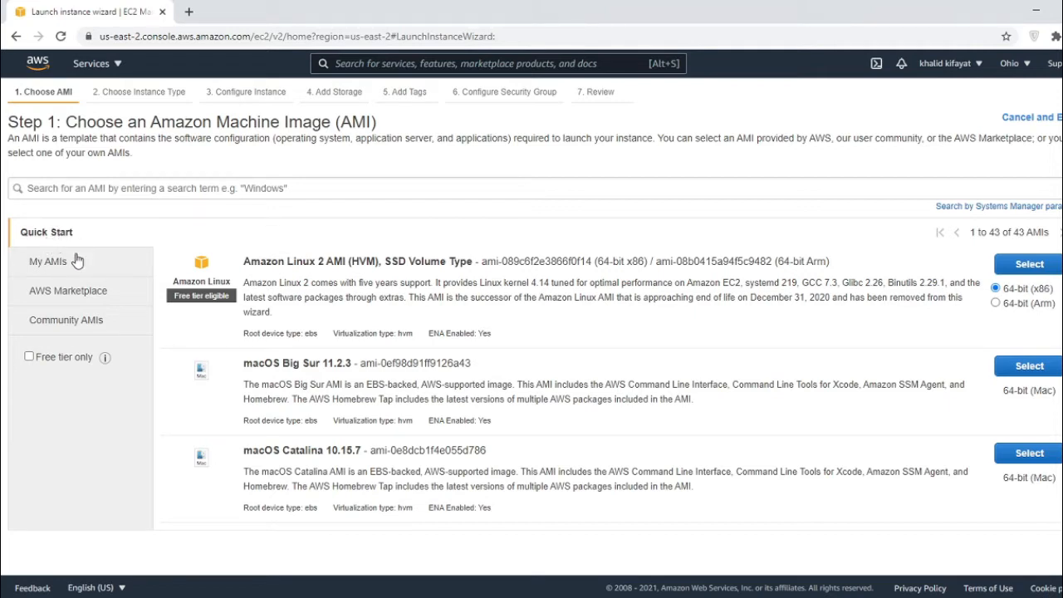
Search the AWS Marketplace images for "wordpress" and choose WordPress Certified by Bitnami and Automattic as the AMI.
{"action": "left_click", "coordinate": [86, 296]}
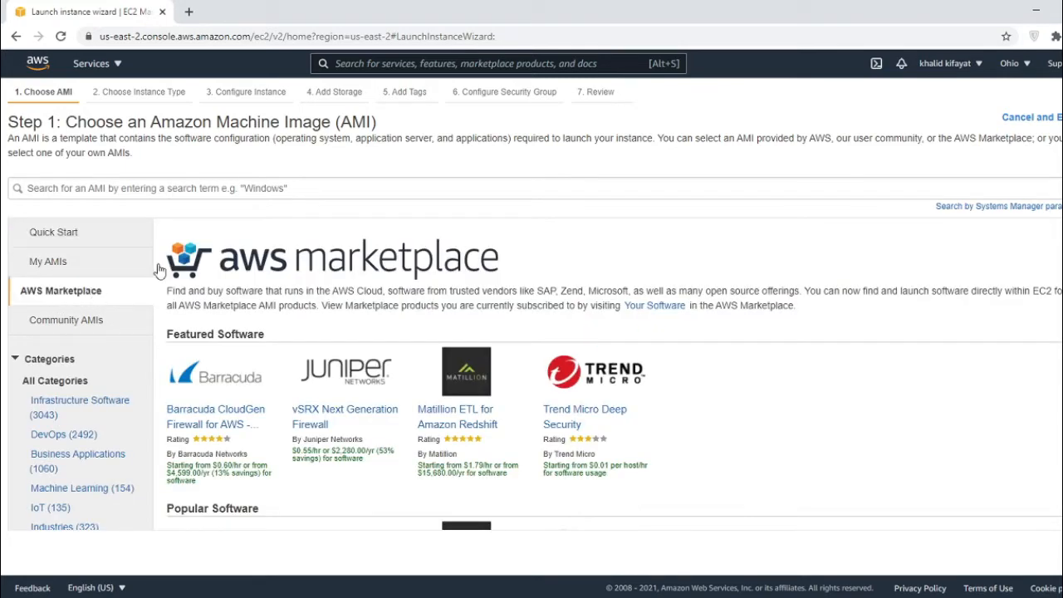
{"action": "left_click", "coordinate": [254, 188]}
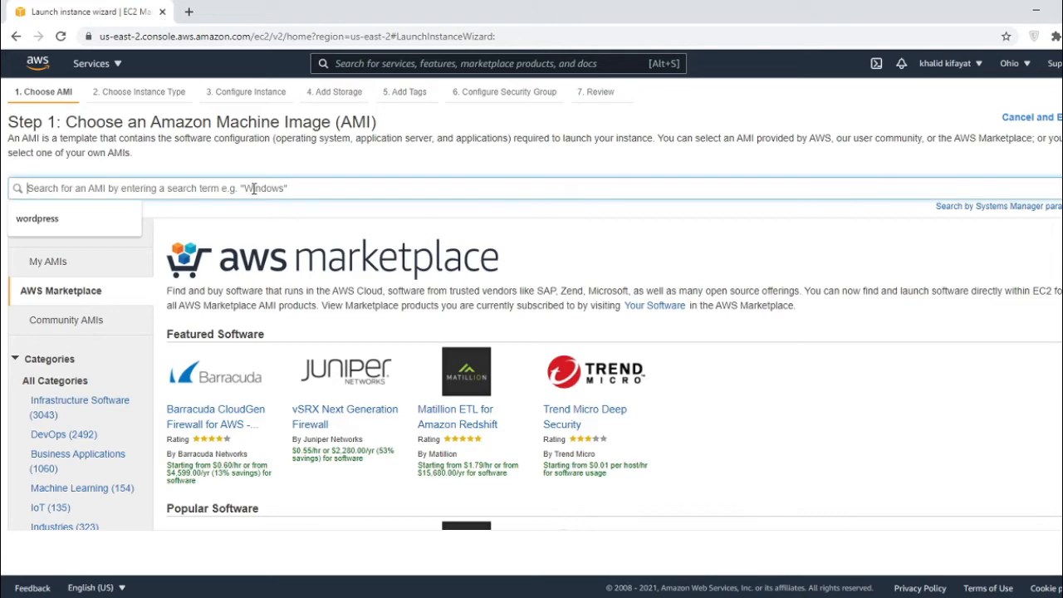
{"action": "type", "text": "wordpress"}
{"action": "key", "text": "Return"}
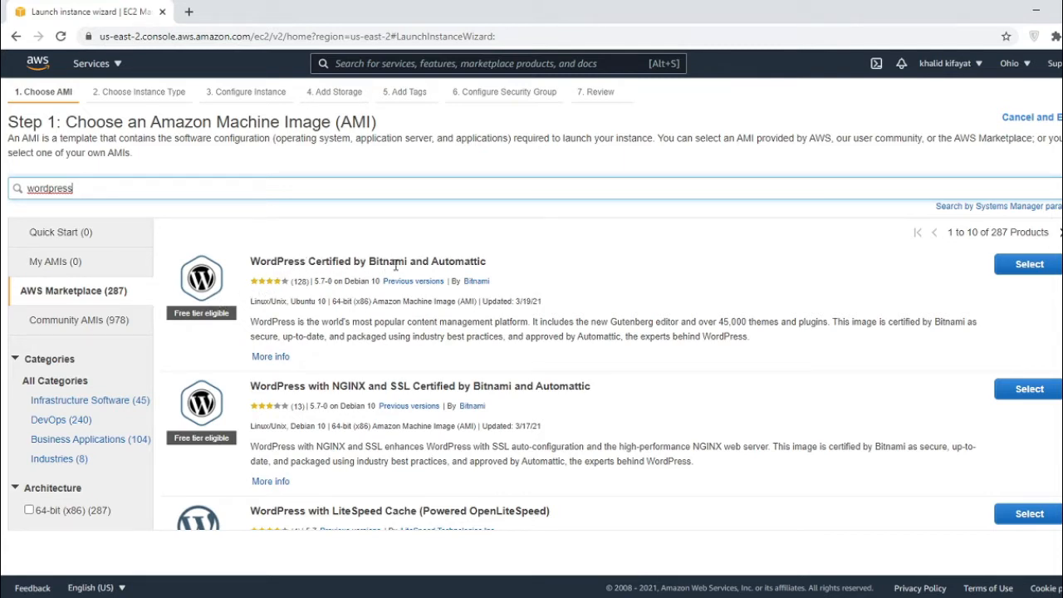
{"action": "left_click", "coordinate": [1029, 264]}
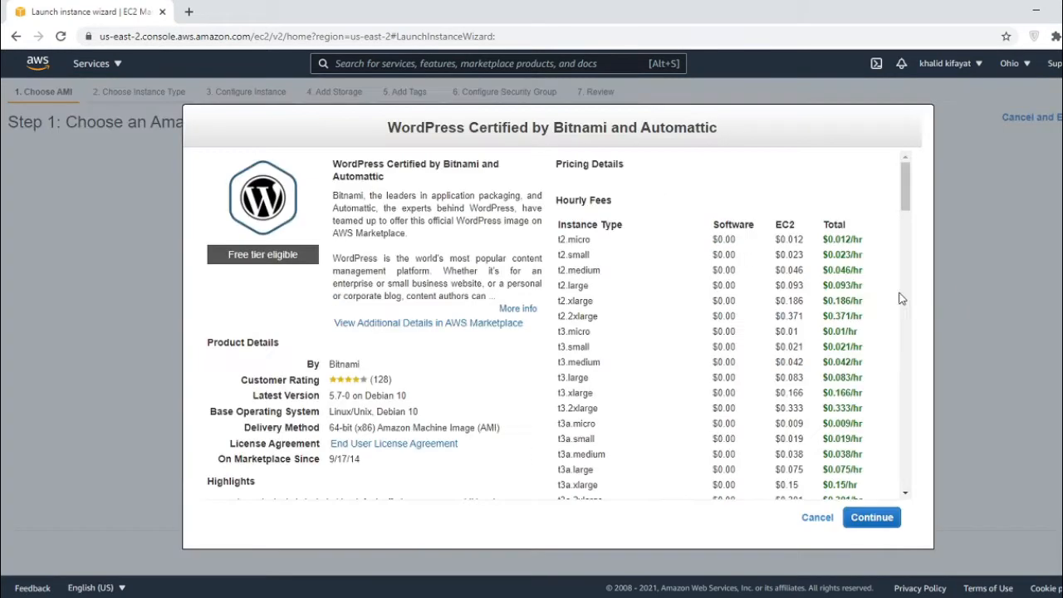
{"action": "left_click", "coordinate": [889, 521]}
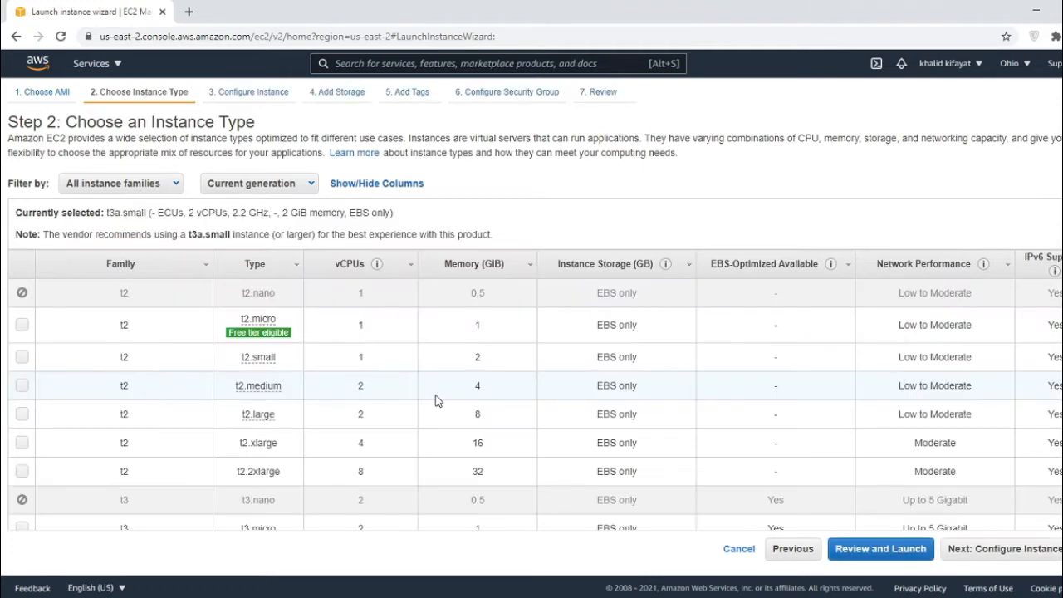
Choose the free-tier t2.micro instance type and proceed to the instance details.
{"action": "left_click", "coordinate": [23, 325]}
{"action": "mouse_move", "coordinate": [256, 333]}
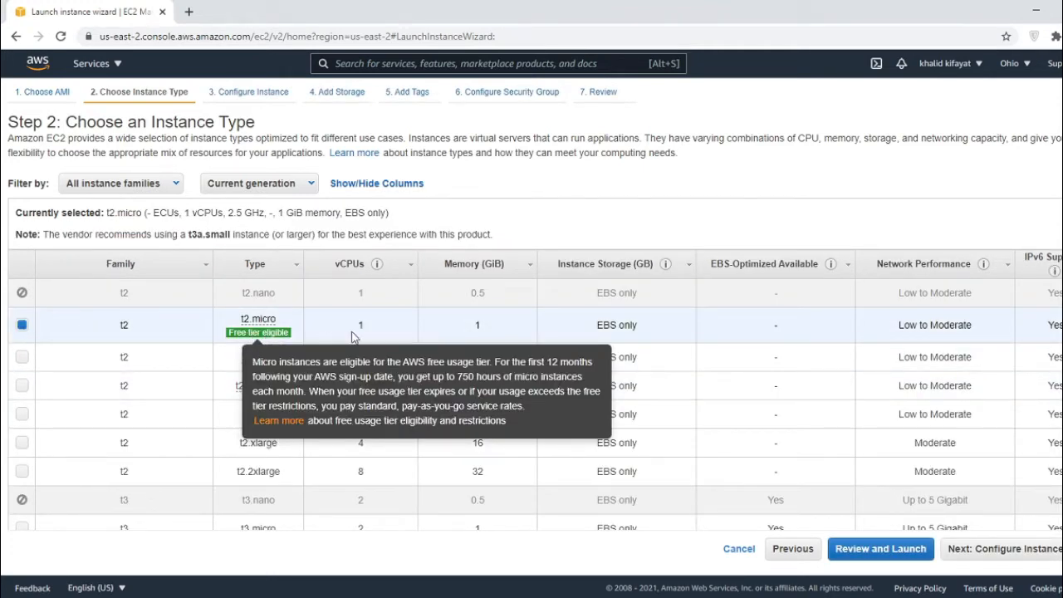
{"action": "double_click", "coordinate": [249, 213]}
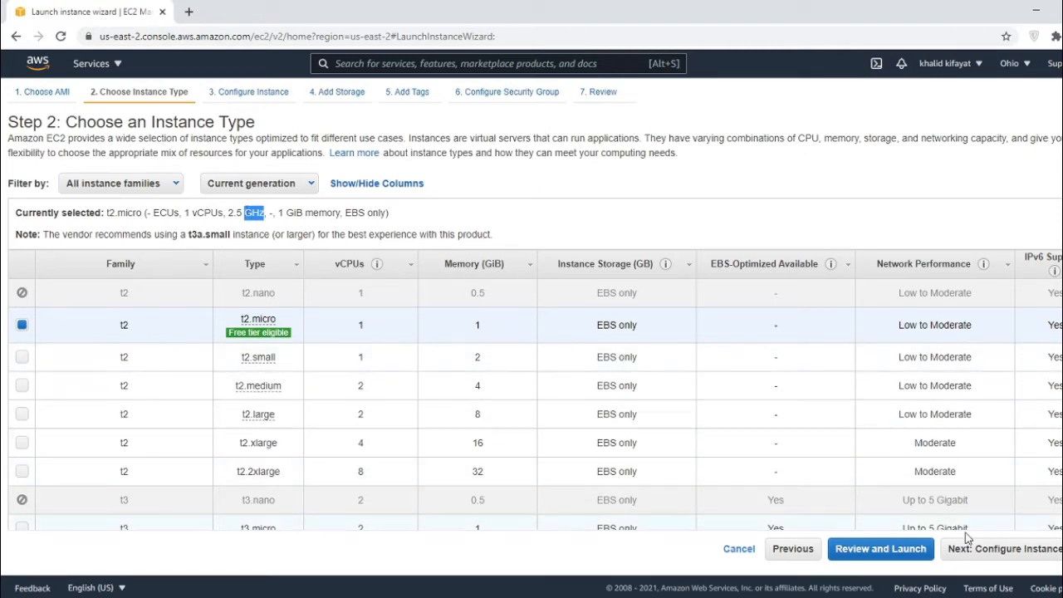
{"action": "left_click", "coordinate": [997, 555]}
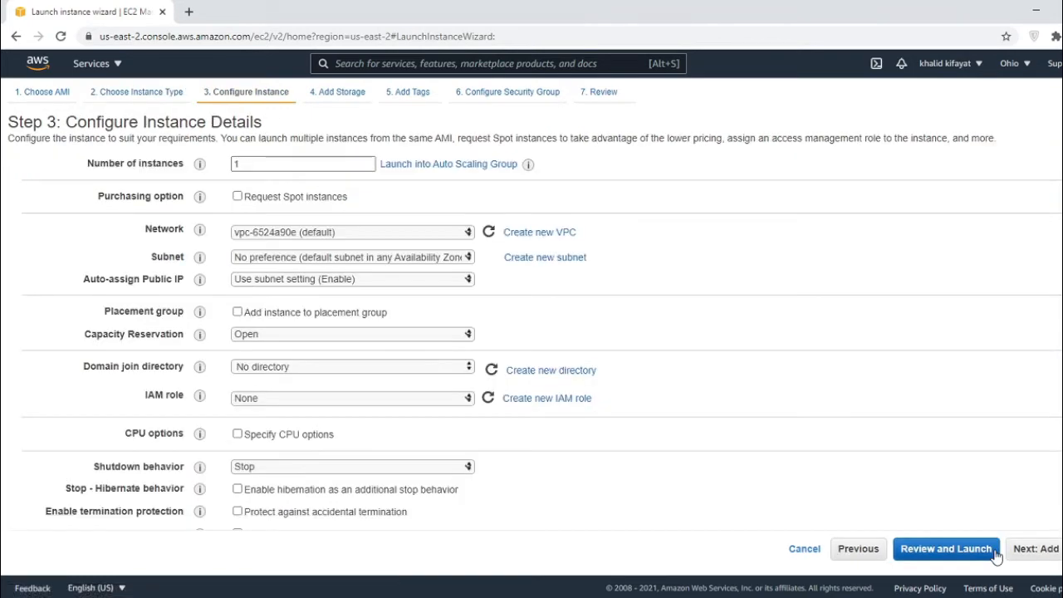
Accept the default instance details and root volume storage settings, and proceed to the tags.
{"action": "left_click", "coordinate": [232, 166]}
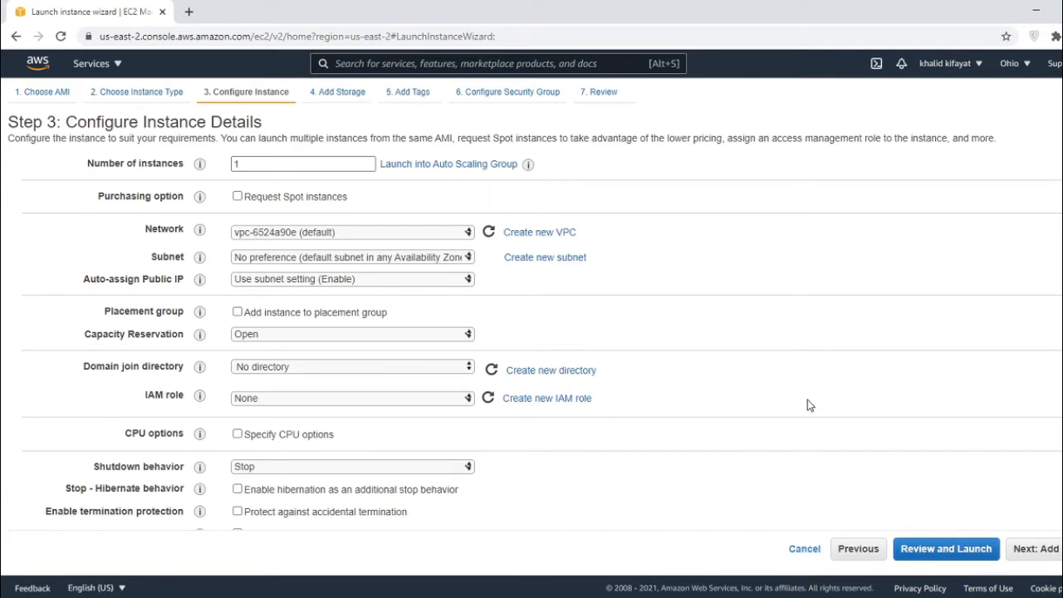
{"action": "left_click", "coordinate": [1047, 549]}
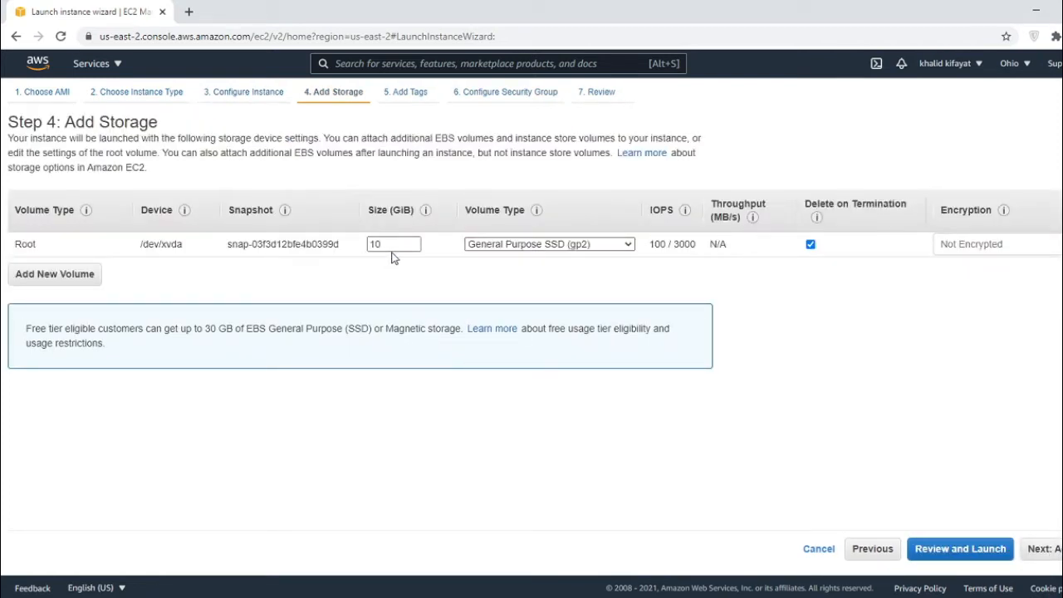
{"action": "double_click", "coordinate": [392, 246]}
{"action": "left_click", "coordinate": [1045, 550]}
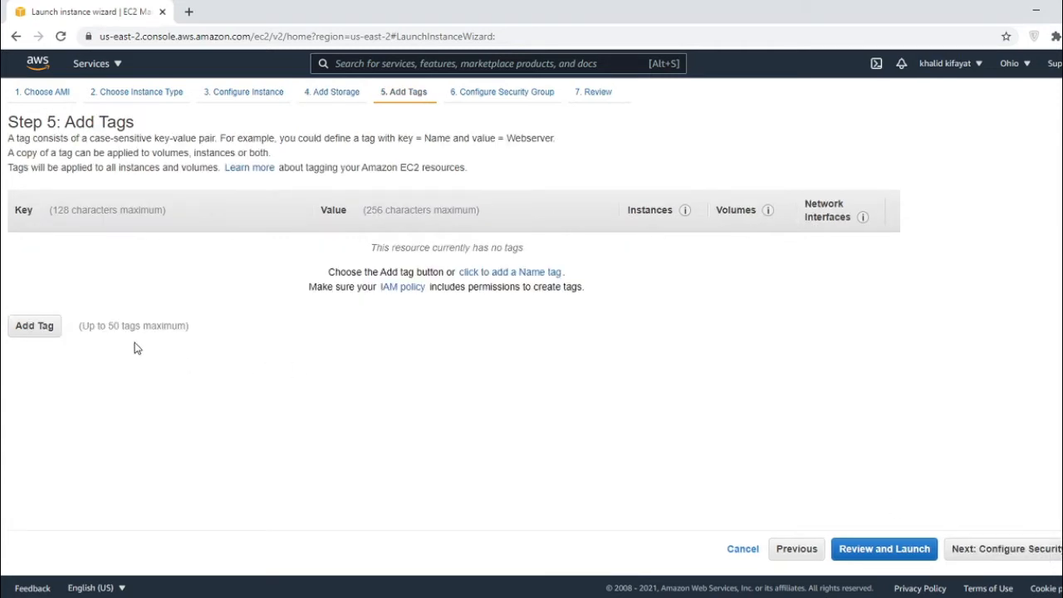
Add a tag with key Name and value Wordpress, and proceed to the security group configuration.
{"action": "left_click", "coordinate": [59, 334]}
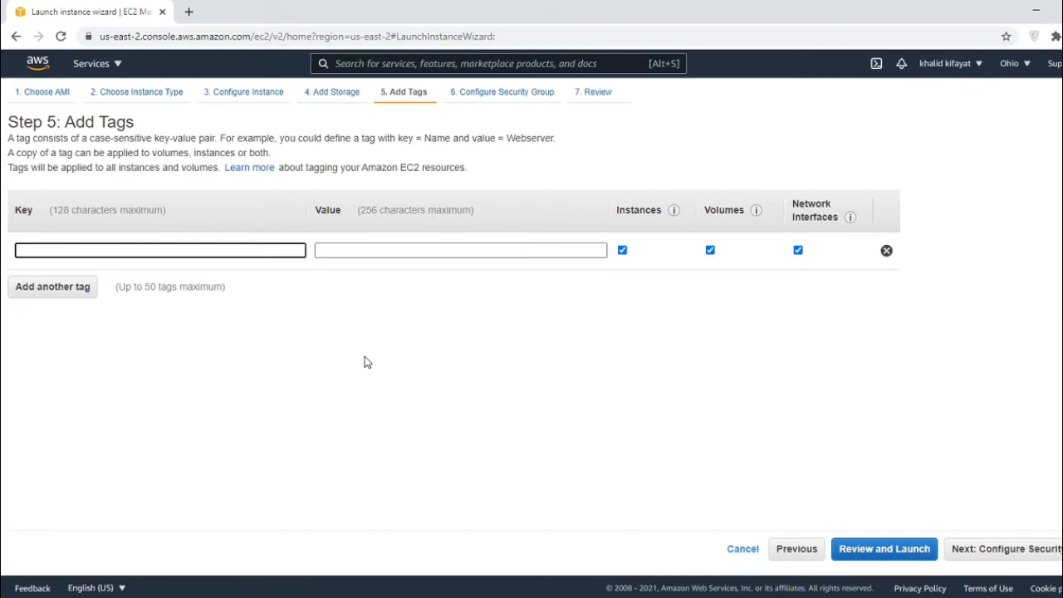
{"action": "type", "text": "Name"}
{"action": "key", "text": "Tab"}
{"action": "type", "text": "Wor"}
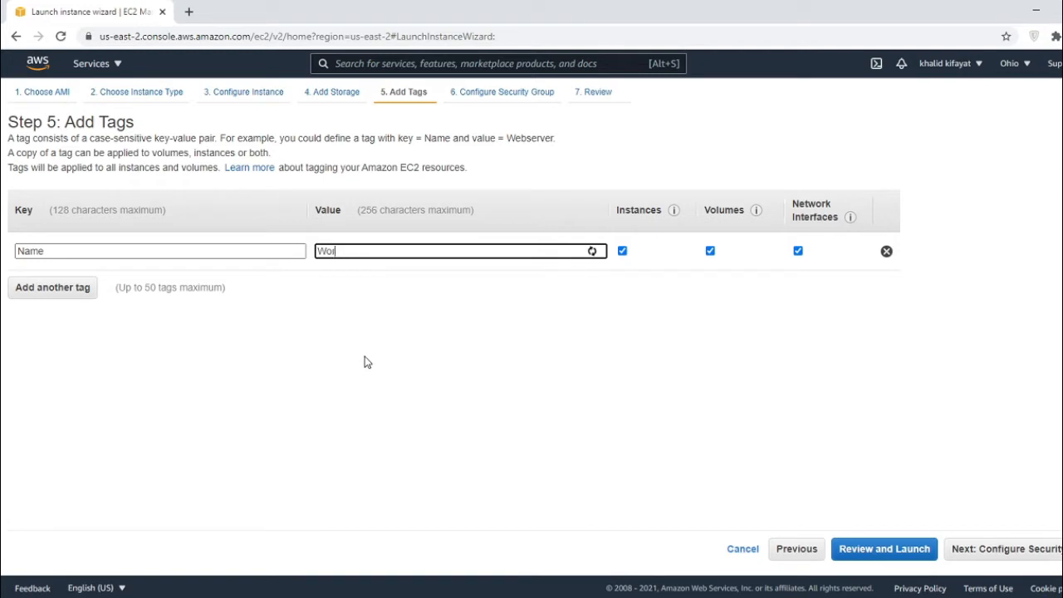
{"action": "type", "text": "pdredpress"}
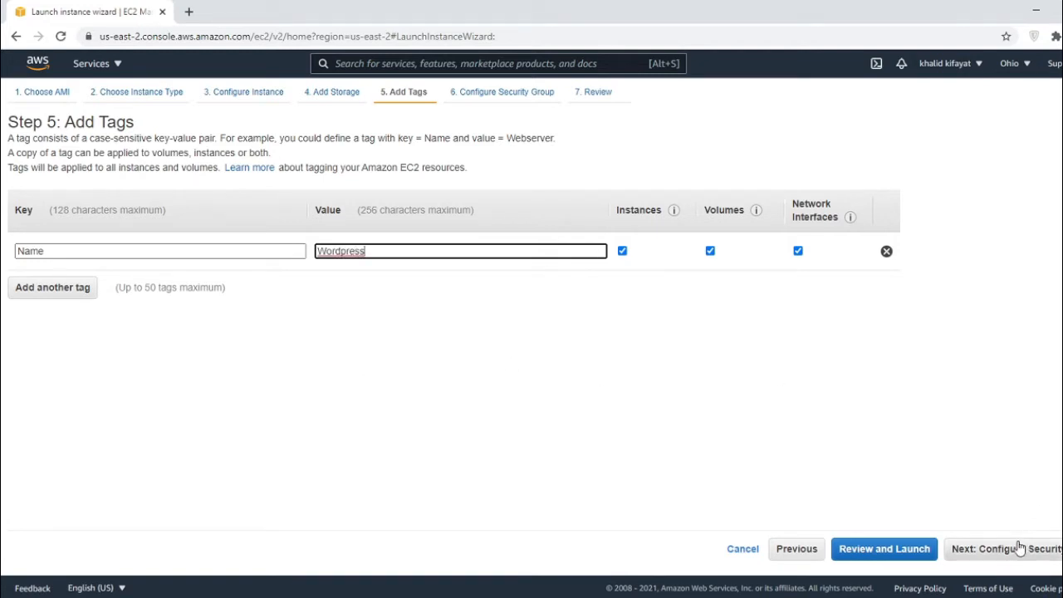
{"action": "left_click", "coordinate": [1020, 550]}
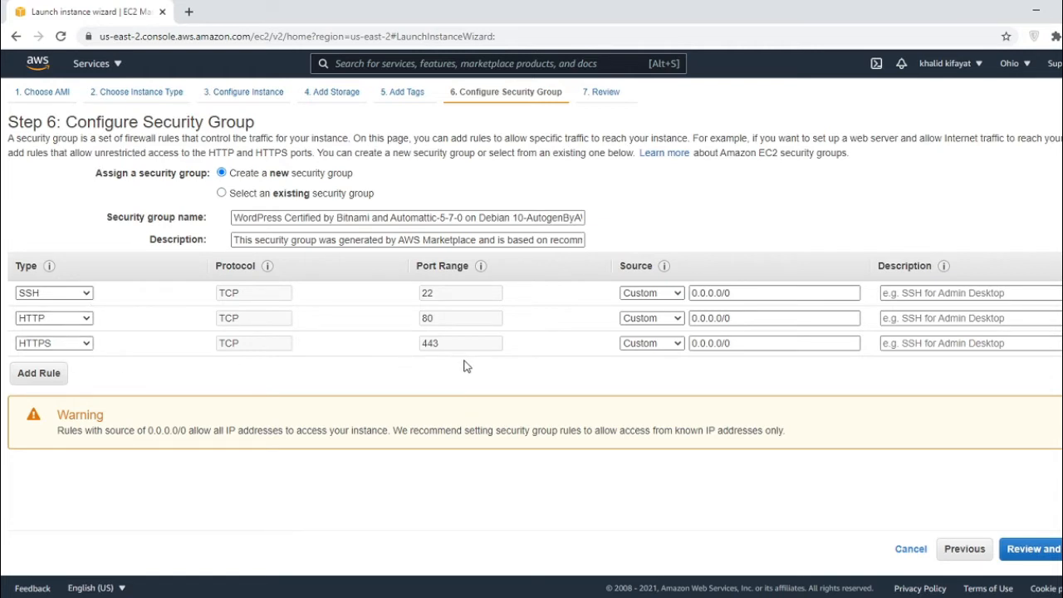
Keep the new security group with its SSH, HTTP and HTTPS rules, and review the instance launch details.
{"action": "left_click", "coordinate": [1043, 555]}
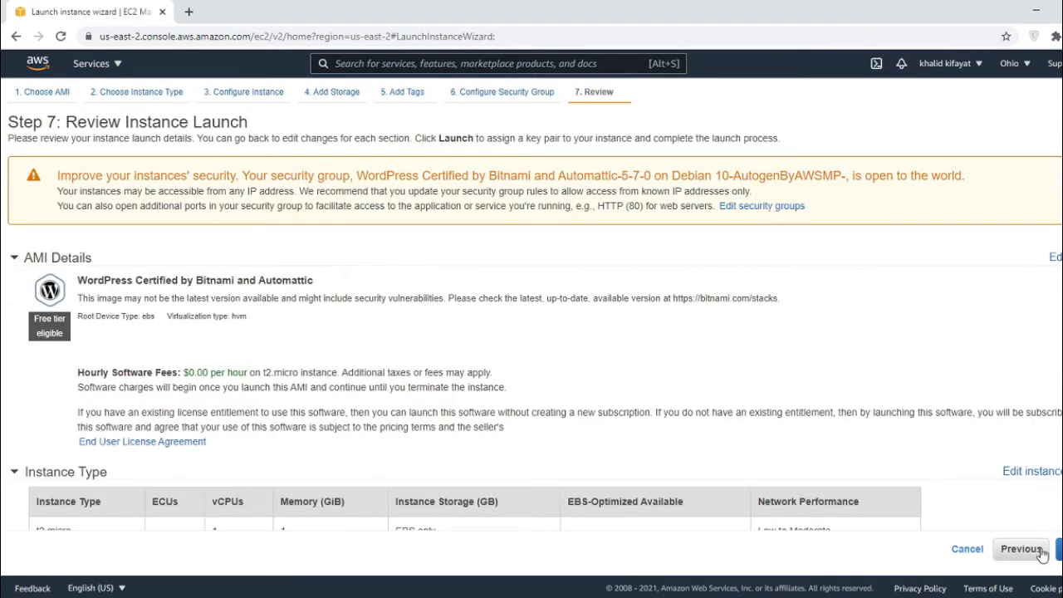
{"action": "left_click", "coordinate": [1028, 555]}
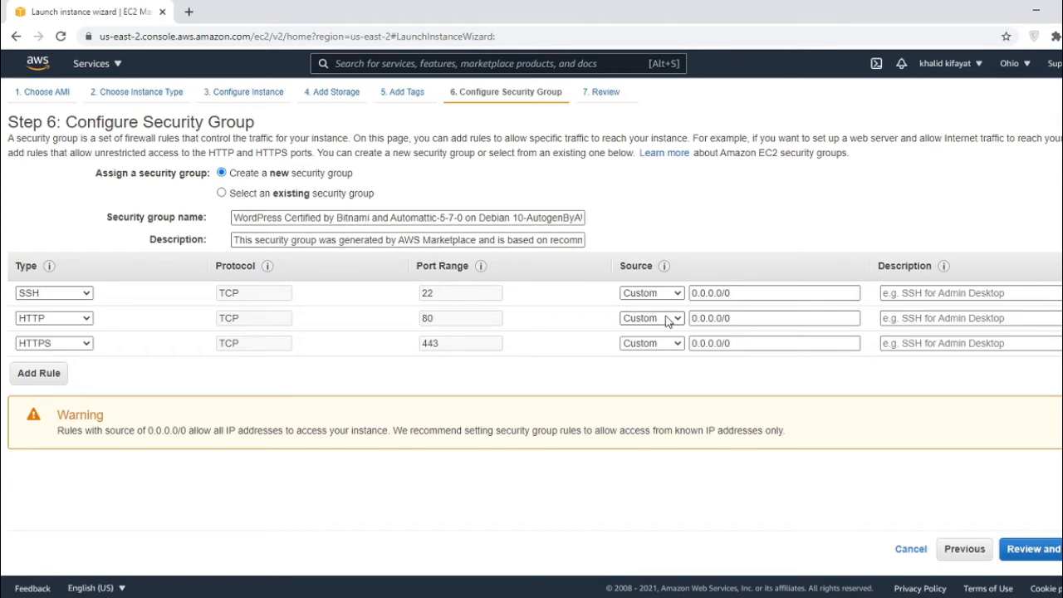
{"action": "left_click", "coordinate": [1054, 551]}
{"action": "scroll", "coordinate": [520, 366], "scroll_direction": "down", "scroll_amount": 3}
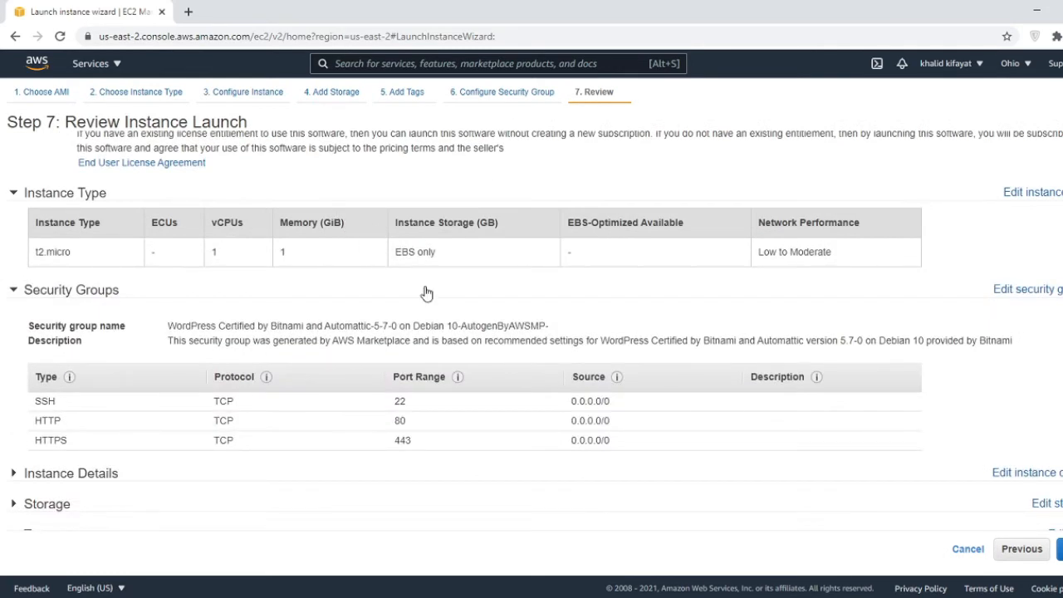
{"action": "scroll", "coordinate": [426, 293], "scroll_direction": "down", "scroll_amount": 1}
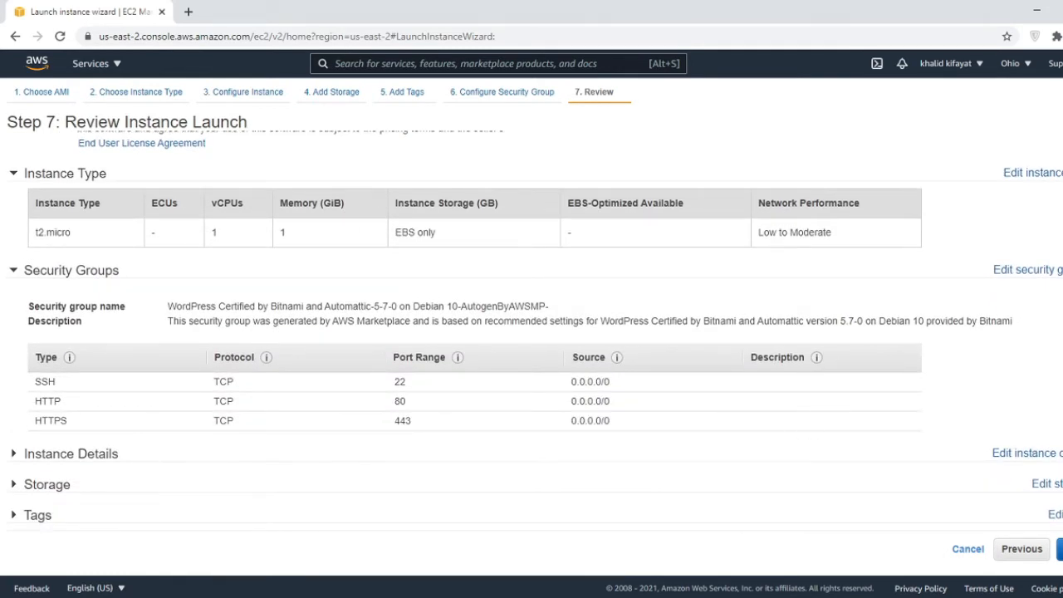
Create and download a new key pair named wordpress, and launch the instance with it.
{"action": "left_click", "coordinate": [1059, 549]}
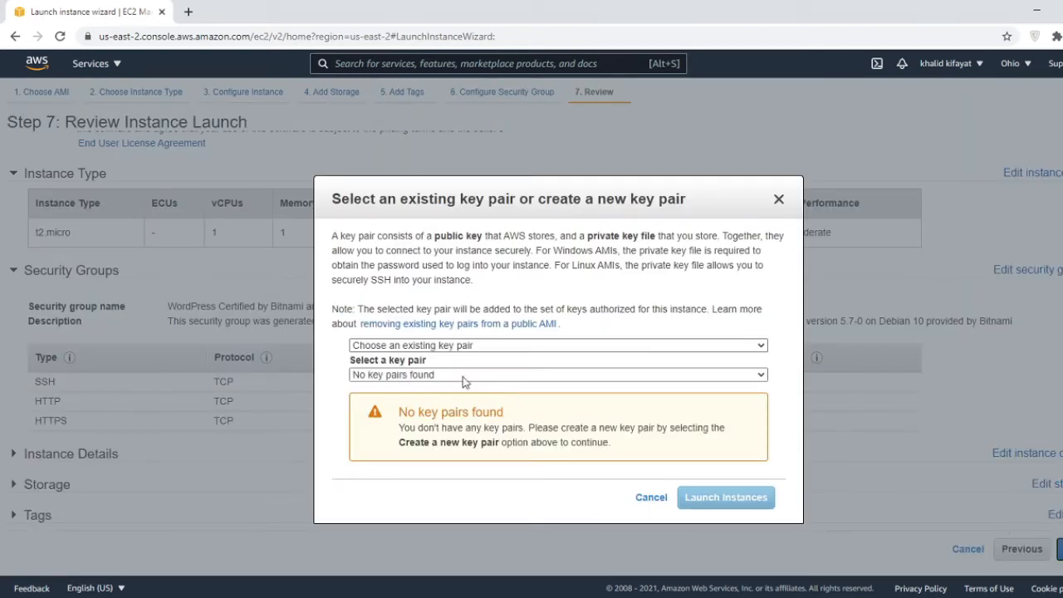
{"action": "left_click", "coordinate": [511, 346]}
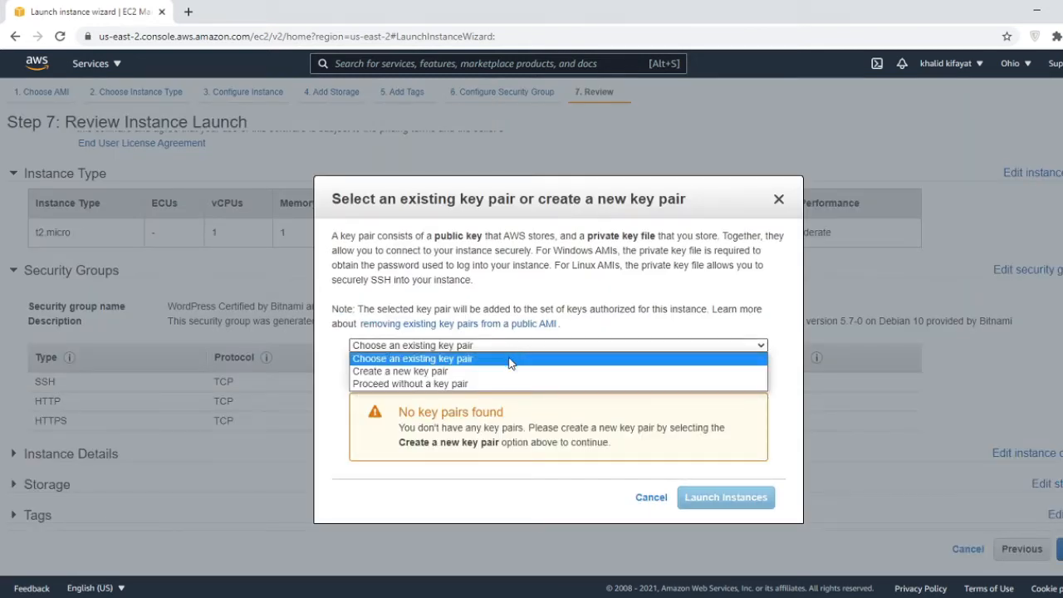
{"action": "left_click", "coordinate": [501, 372]}
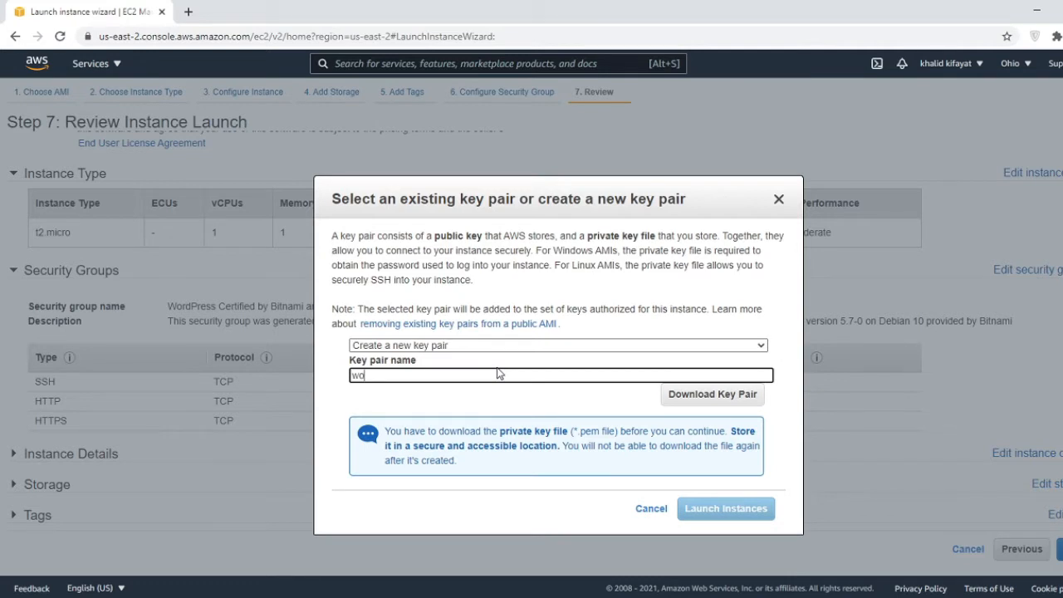
{"action": "type", "text": "wordpress"}
{"action": "left_click", "coordinate": [718, 399]}
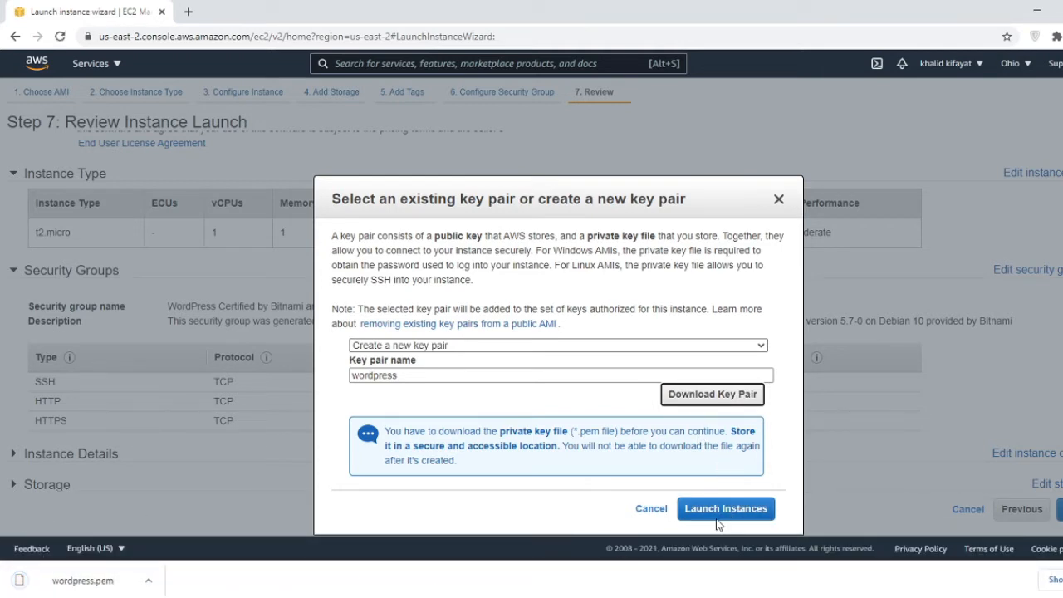
{"action": "left_click", "coordinate": [697, 508]}
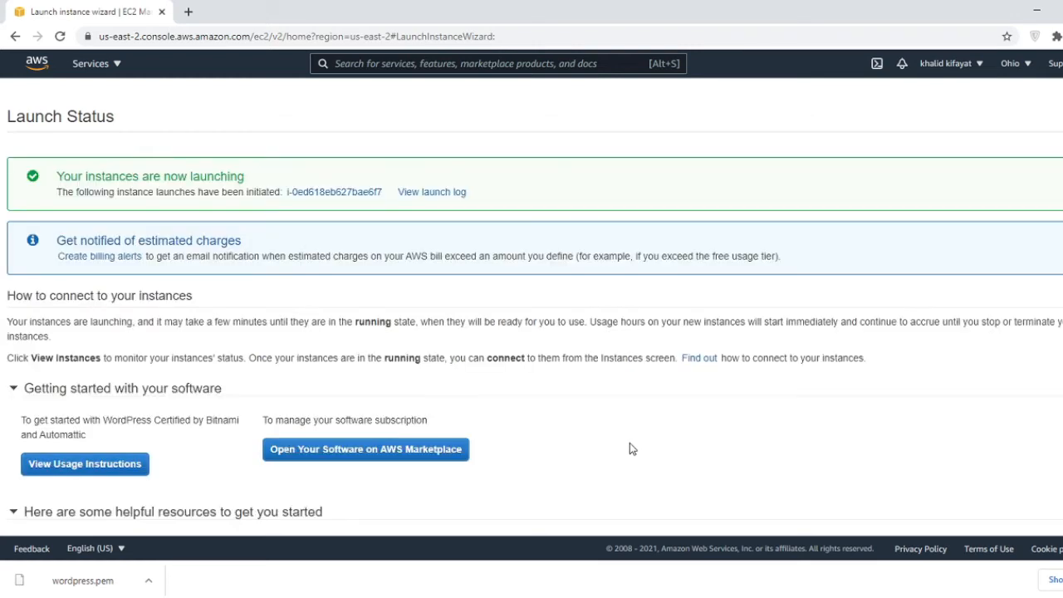
Select the new Wordpress instance in the instances list, check its summary and open its connection instructions.
{"action": "scroll", "coordinate": [630, 449], "scroll_direction": "down", "scroll_amount": 2}
{"action": "left_click", "coordinate": [1039, 516]}
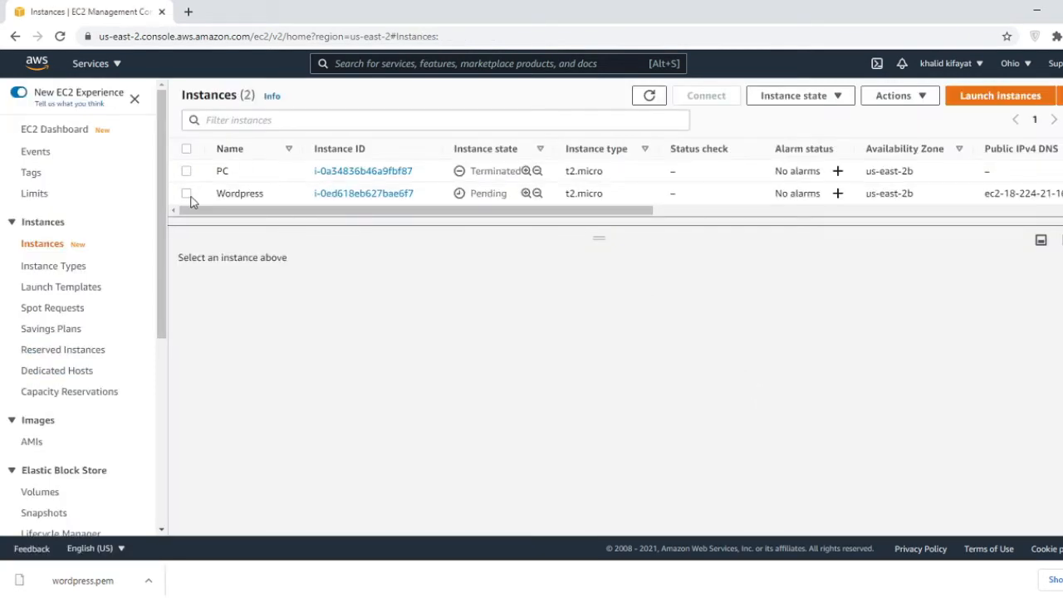
{"action": "left_click", "coordinate": [186, 194]}
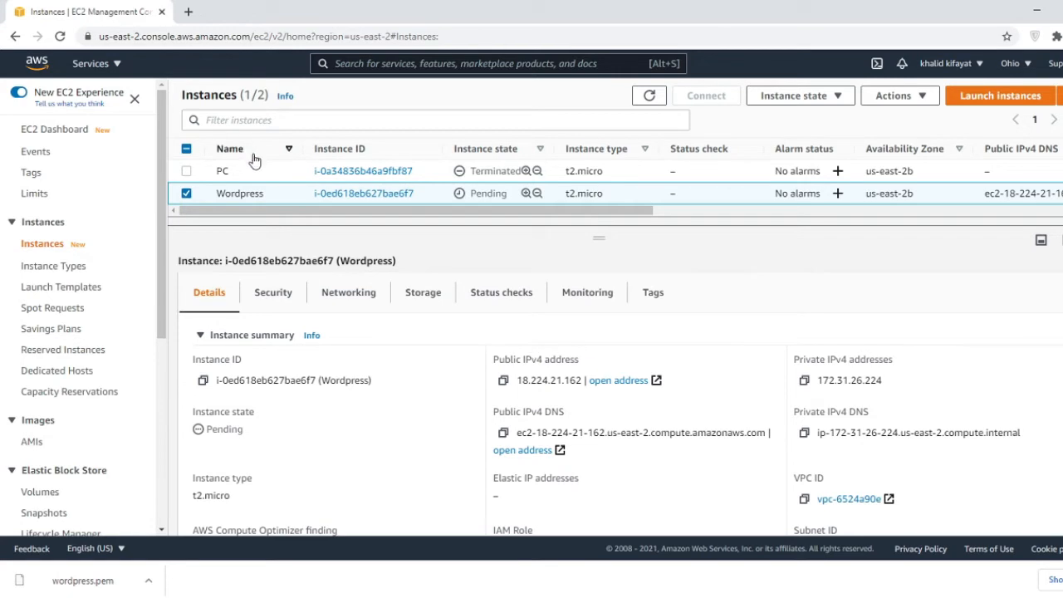
{"action": "left_click", "coordinate": [231, 336]}
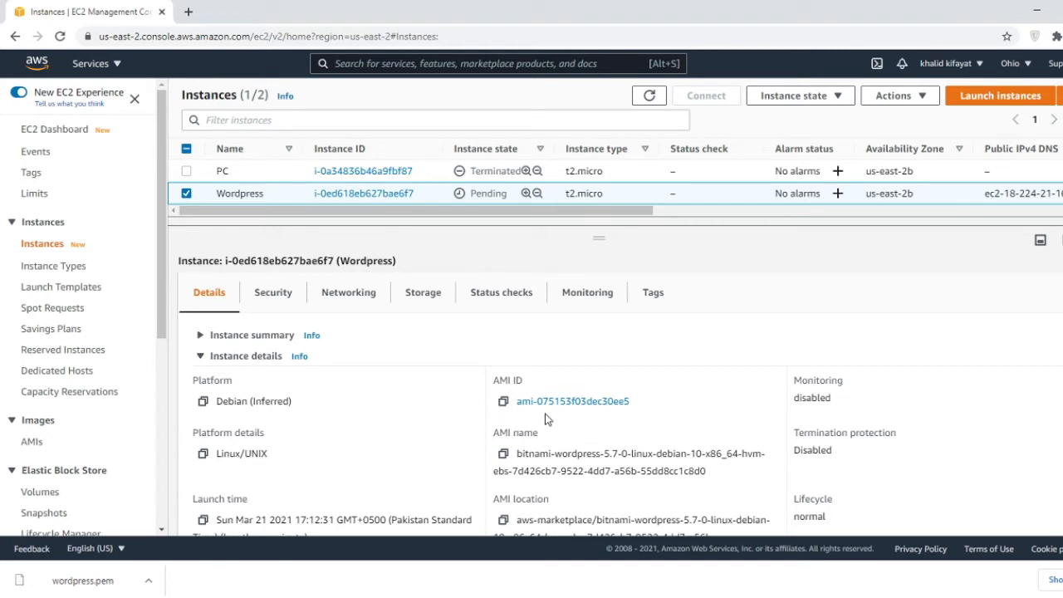
{"action": "left_click", "coordinate": [237, 341]}
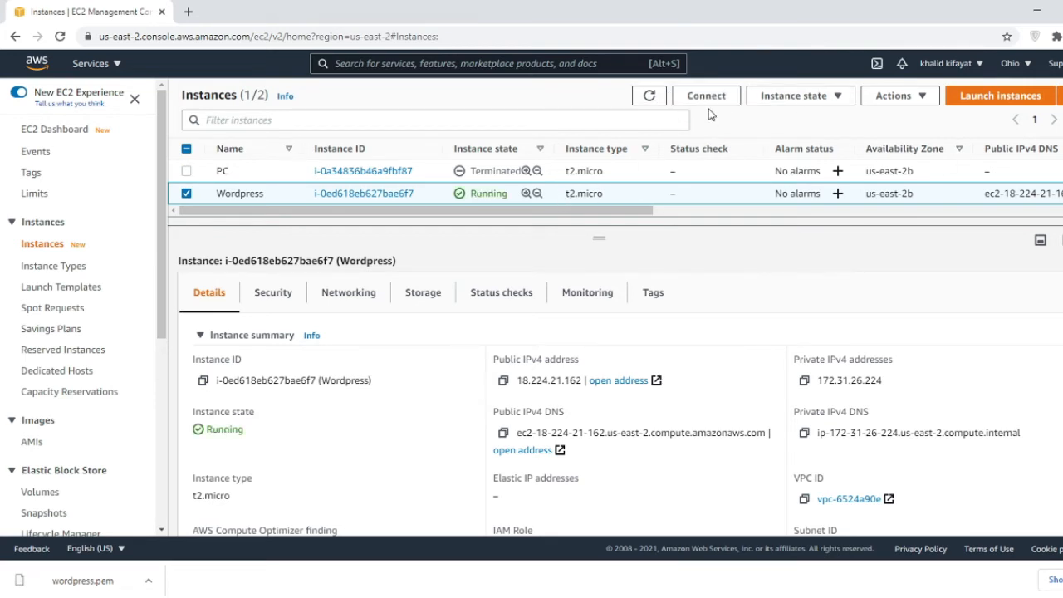
{"action": "left_click", "coordinate": [704, 97]}
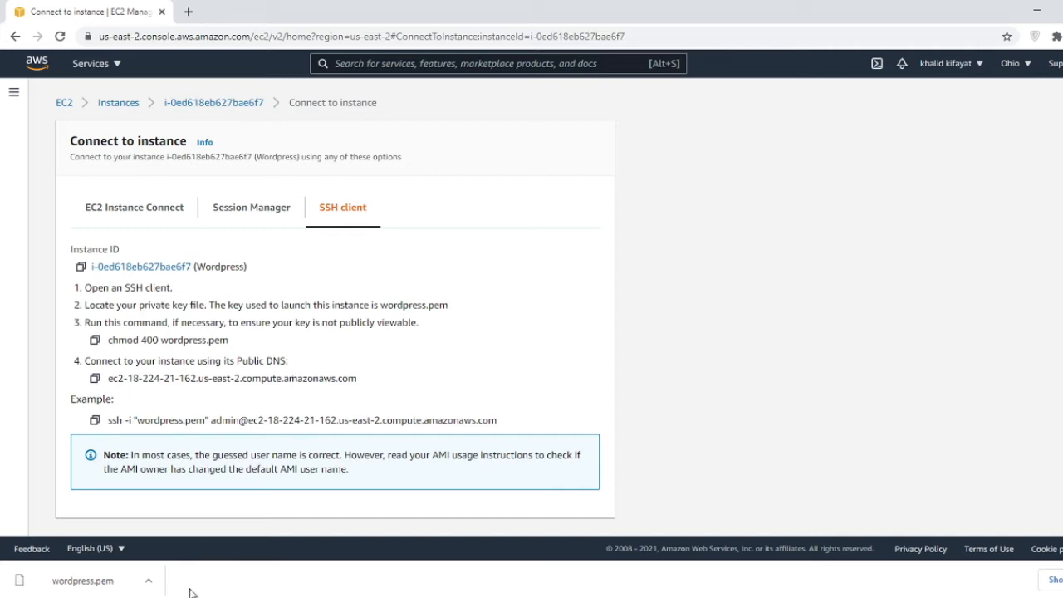
Find PuTTYgen among the installed applications and open it.
{"action": "key", "text": "super"}
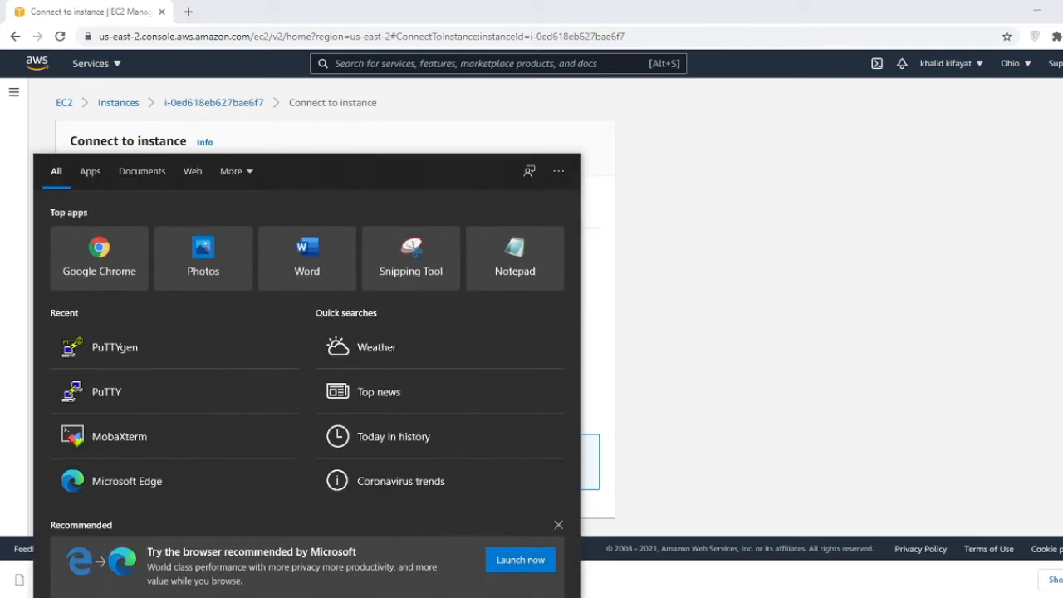
{"action": "type", "text": "puttyg"}
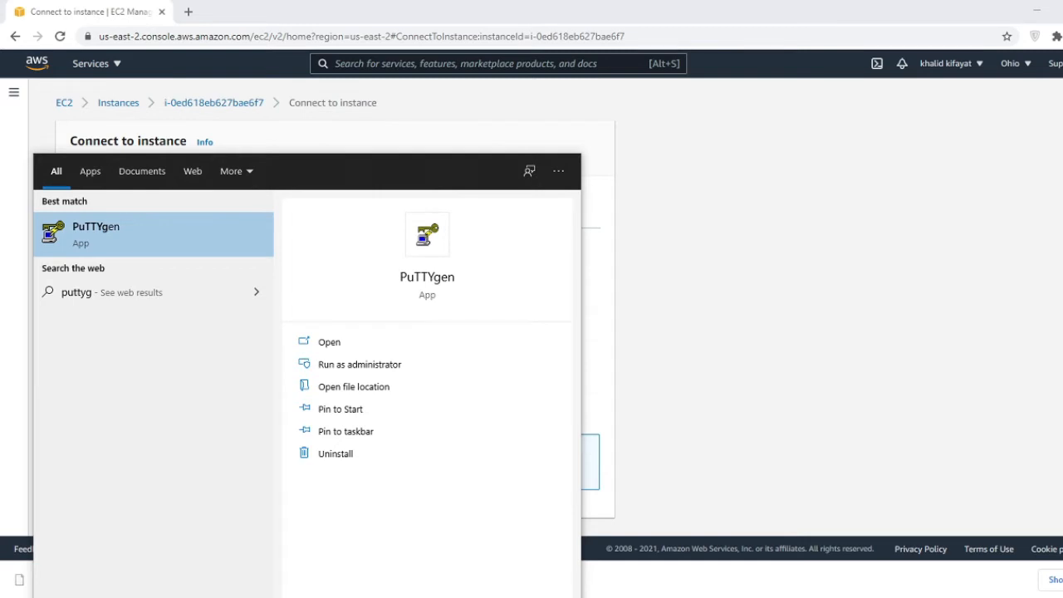
{"action": "left_click", "coordinate": [153, 234]}
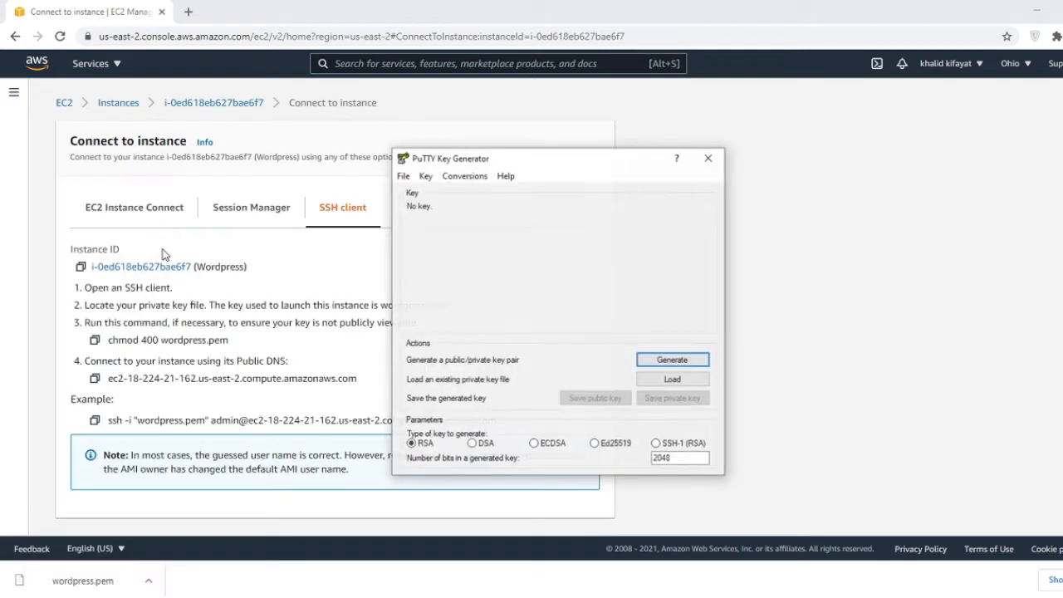
Look up PuTTY on the web, examine the PuTTY and puttygen.exe downloads on its latest-release page, and close that page.
{"action": "left_click", "coordinate": [189, 12]}
{"action": "type", "text": "p"}
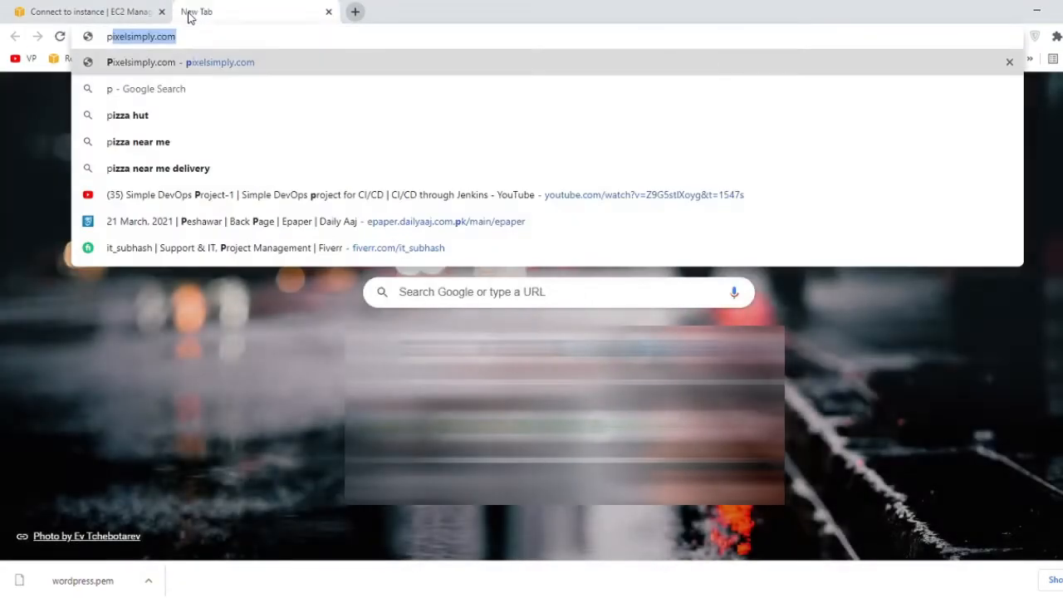
{"action": "type", "text": "utty"}
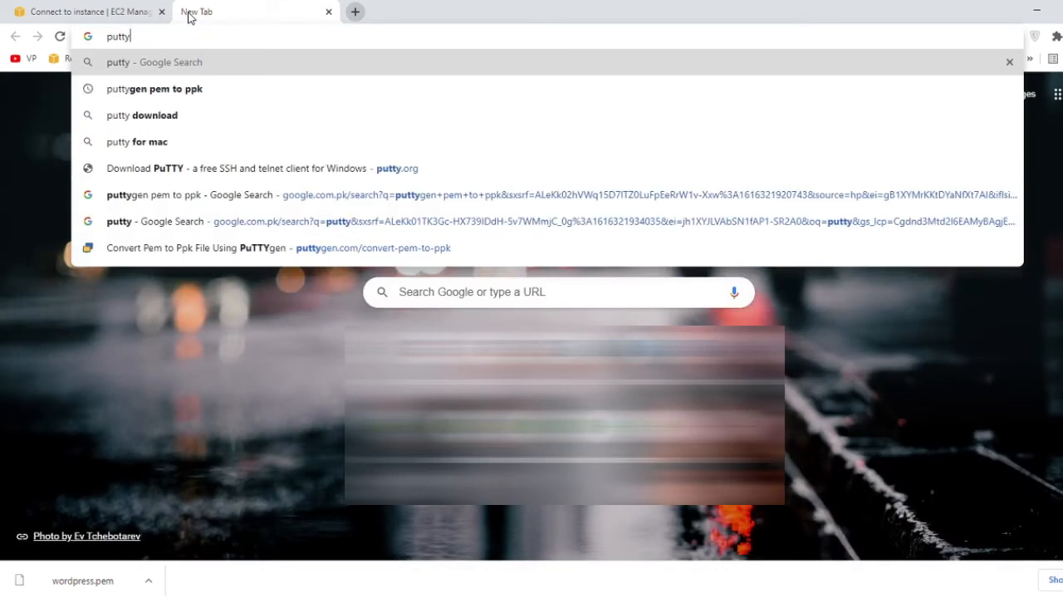
{"action": "key", "text": "Return"}
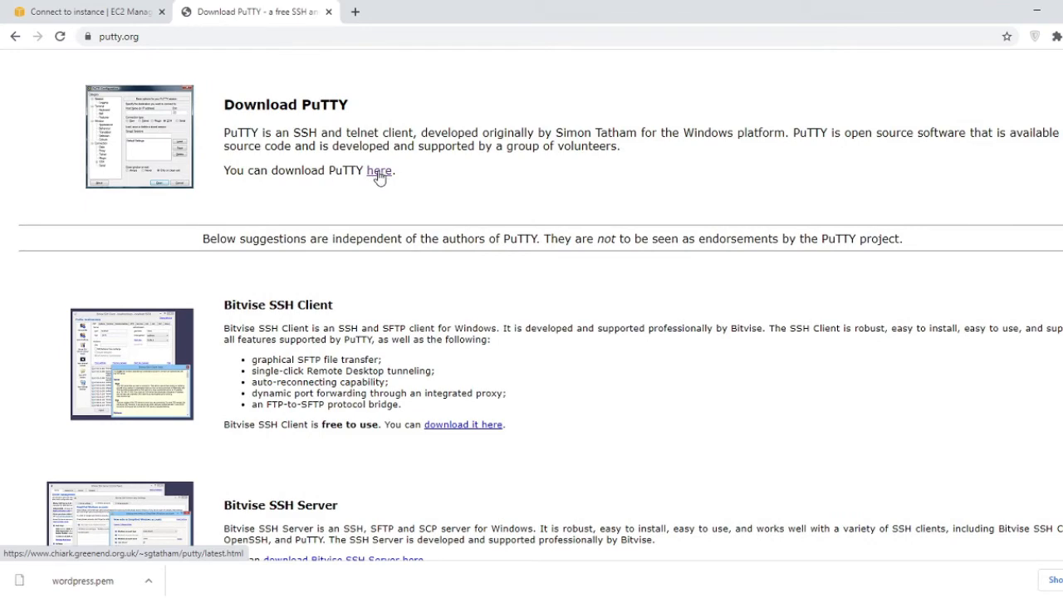
{"action": "left_click", "coordinate": [379, 175]}
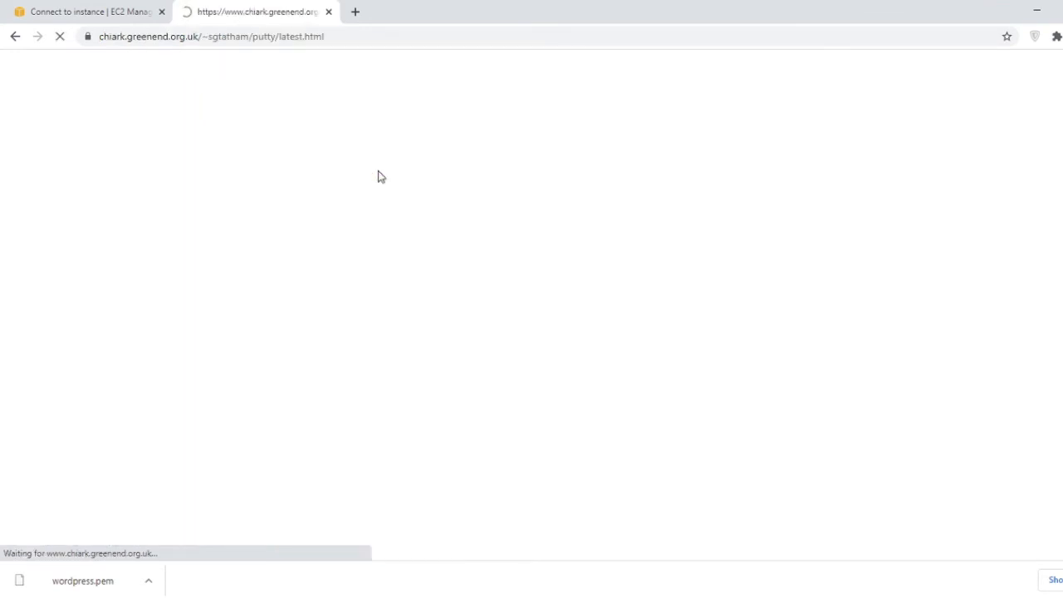
{"action": "scroll", "coordinate": [310, 212], "scroll_direction": "down", "scroll_amount": 3}
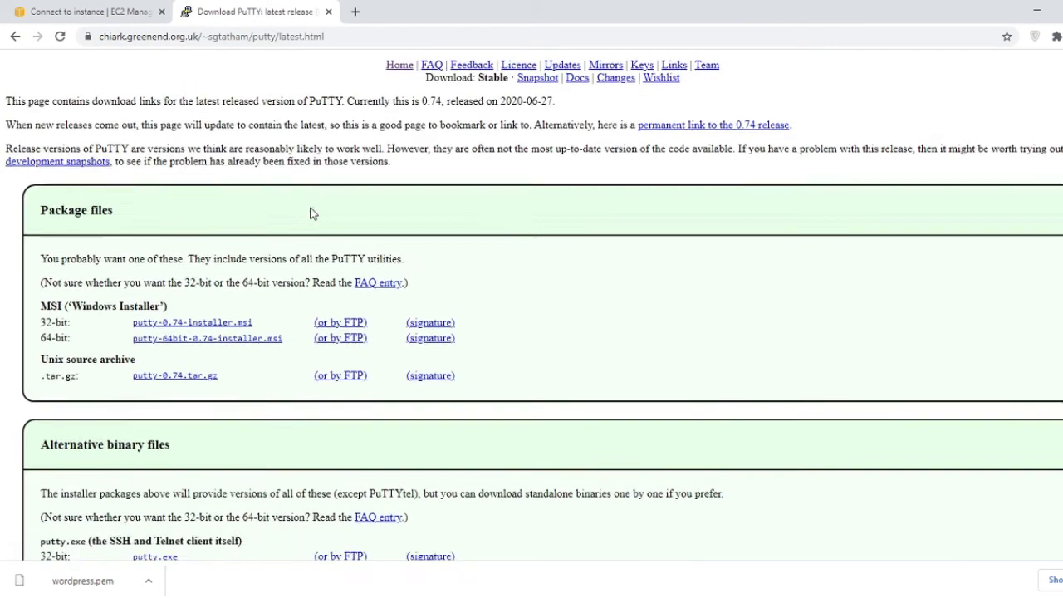
{"action": "scroll", "coordinate": [256, 363], "scroll_direction": "down", "scroll_amount": 3}
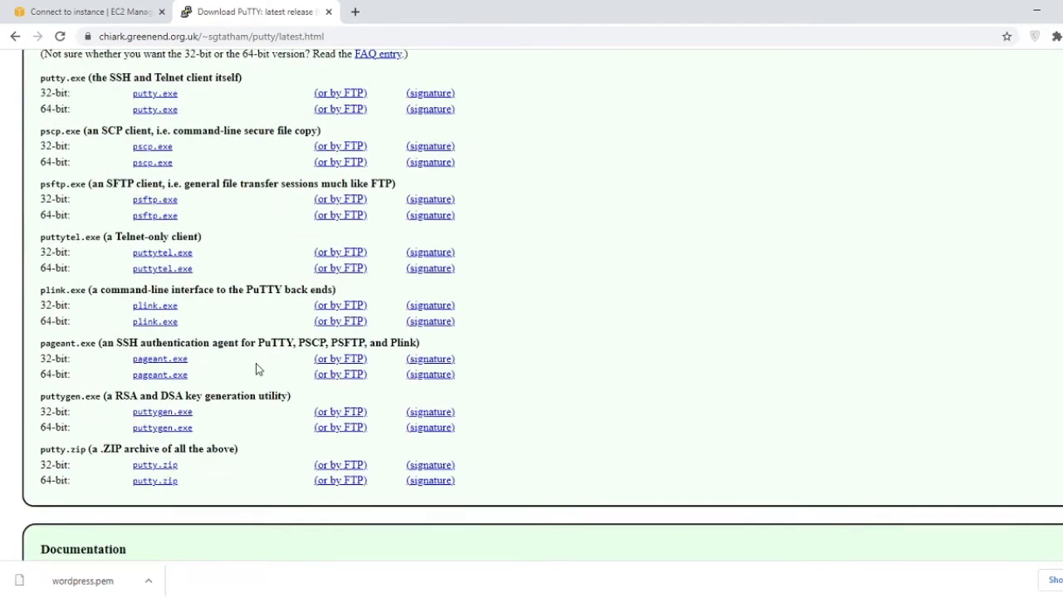
{"action": "scroll", "coordinate": [267, 442], "scroll_direction": "up", "scroll_amount": 1}
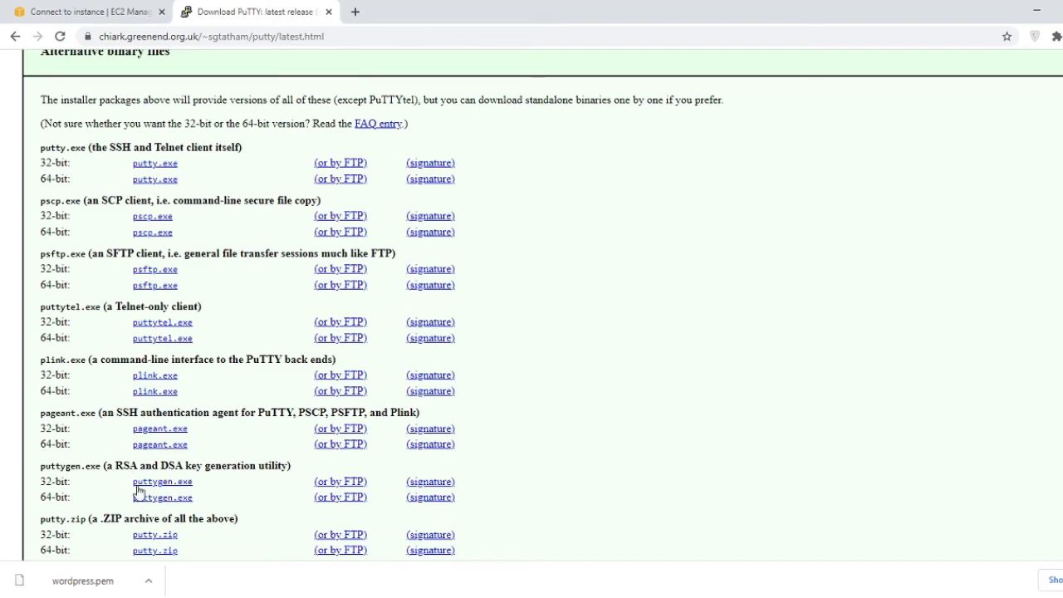
{"action": "scroll", "coordinate": [164, 505], "scroll_direction": "down", "scroll_amount": 1}
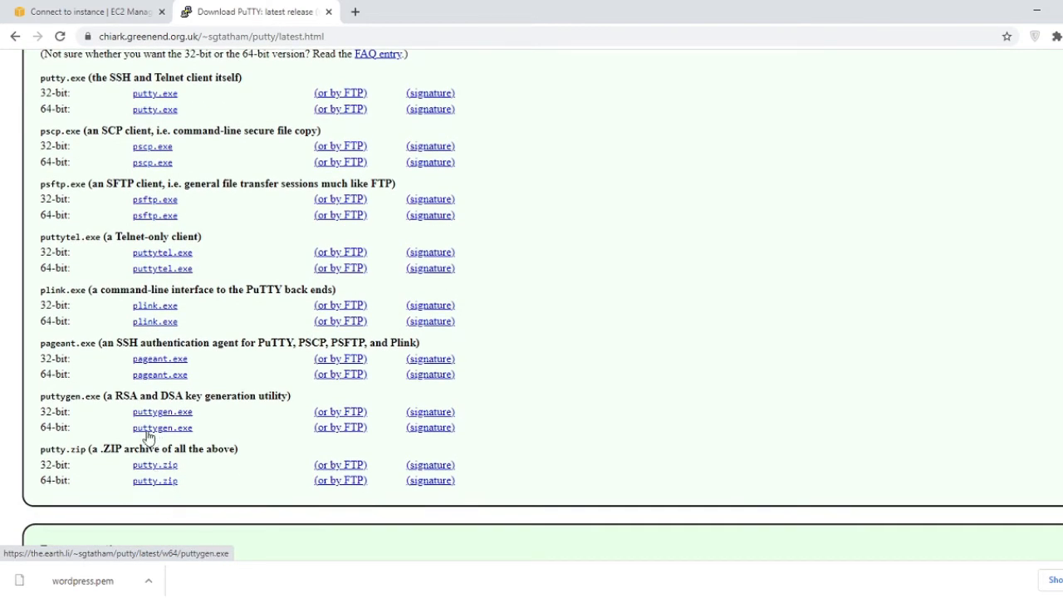
{"action": "left_click", "coordinate": [329, 12]}
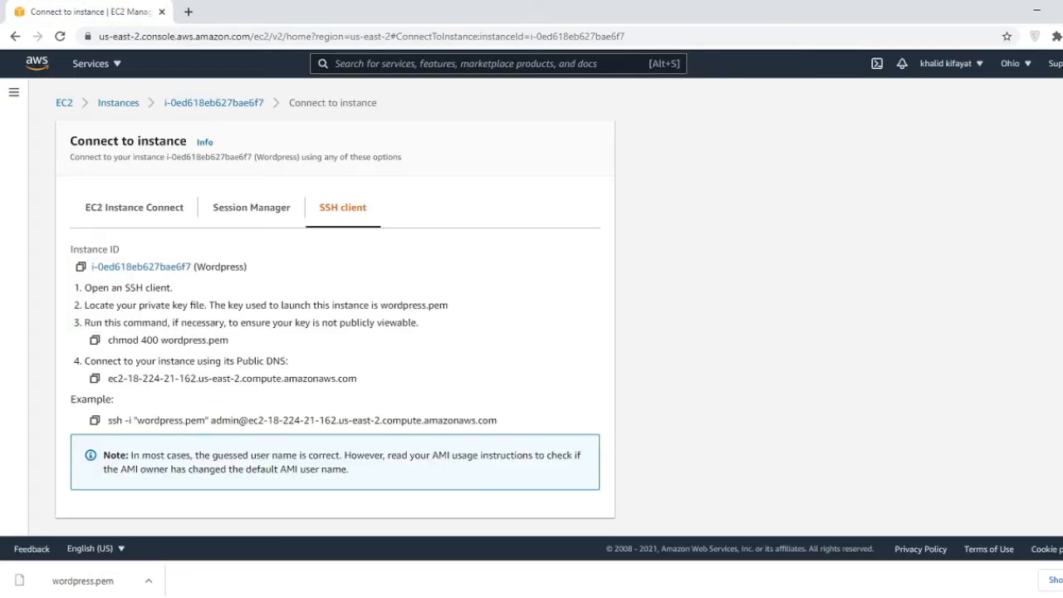
Return to PuTTYgen and load the existing private key wordpress.pem from Downloads, with all file types shown.
{"action": "left_click", "coordinate": [429, 597]}
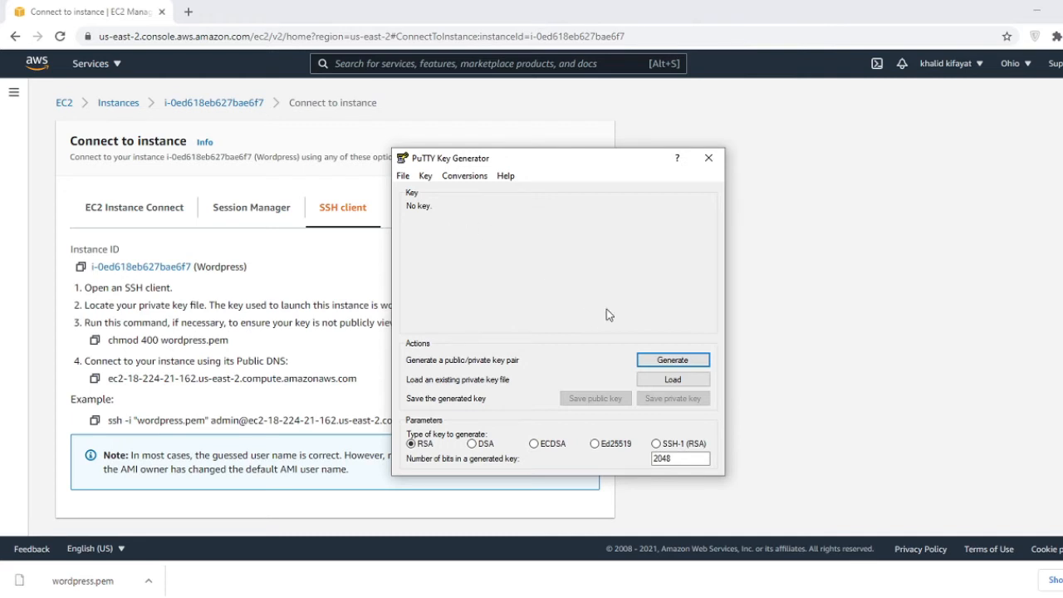
{"action": "left_click", "coordinate": [680, 380]}
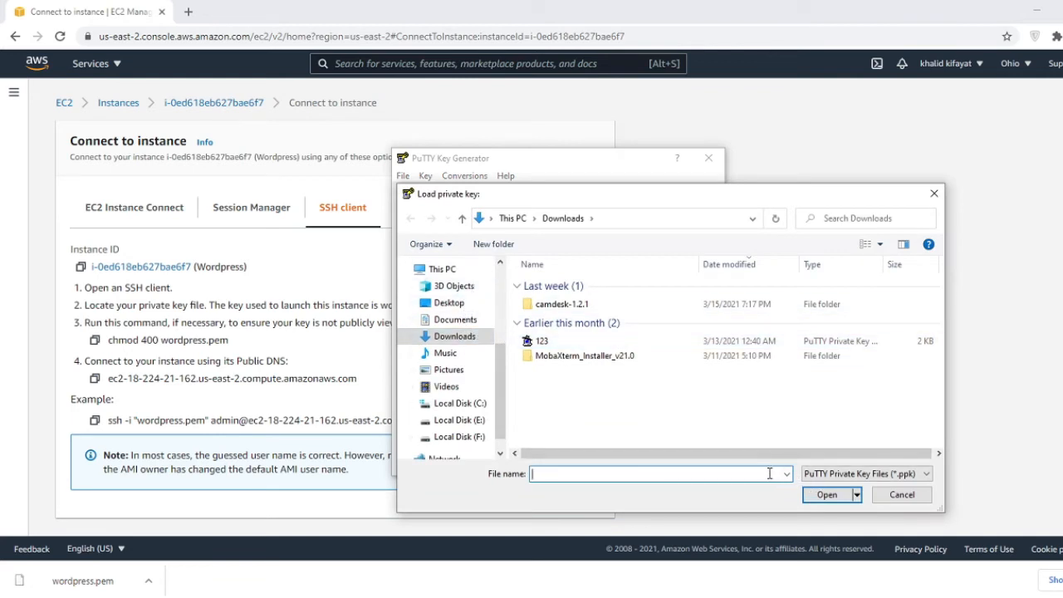
{"action": "left_click", "coordinate": [878, 473]}
{"action": "left_click", "coordinate": [839, 501]}
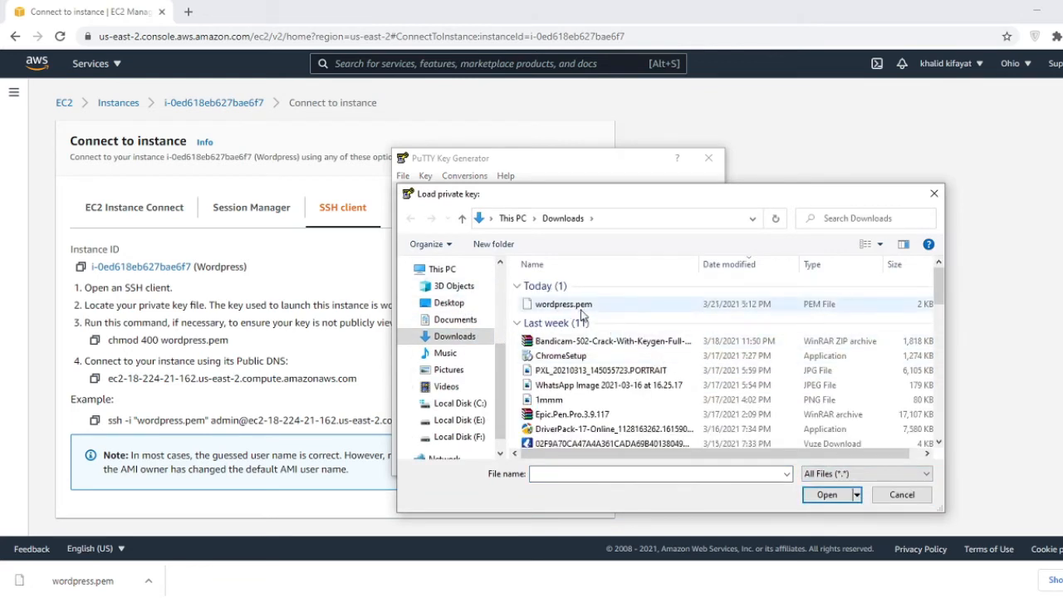
{"action": "double_click", "coordinate": [566, 308]}
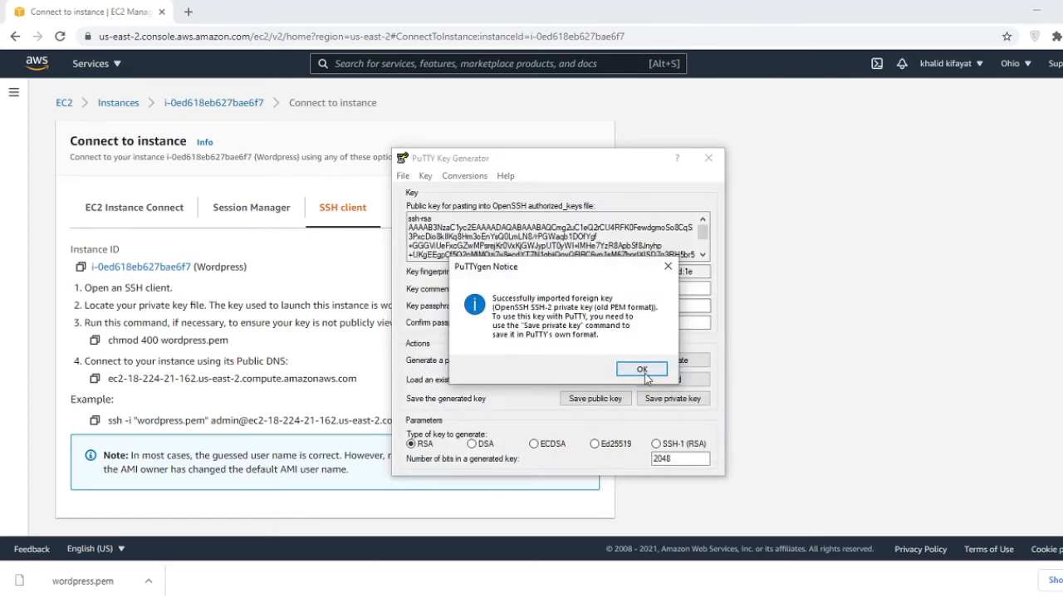
{"action": "left_click", "coordinate": [642, 370]}
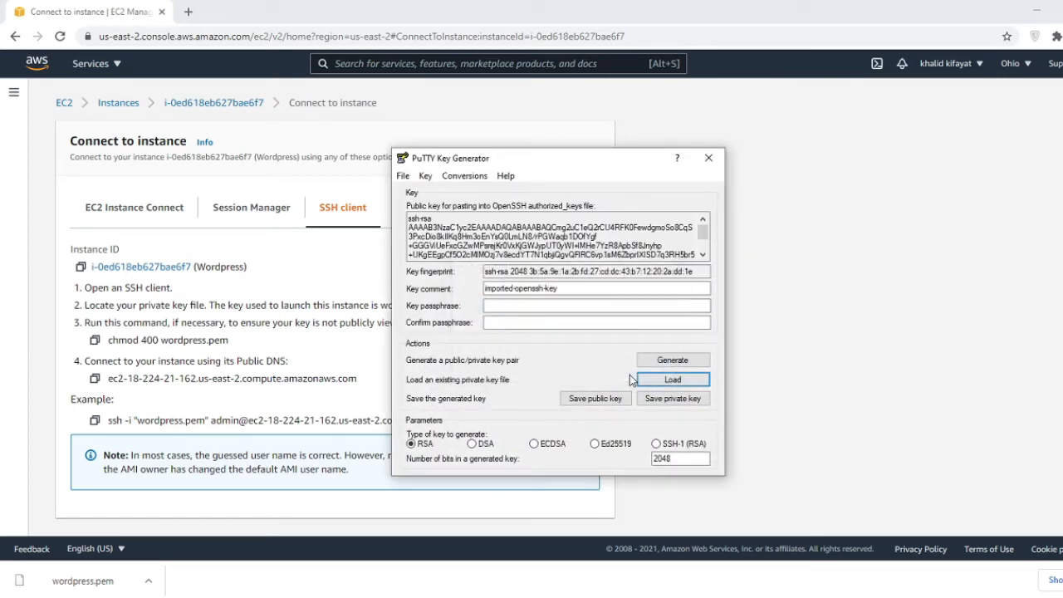
Save the imported private key without a passphrase as wordpress in PuTTY's .ppk format in Downloads, and close PuTTYgen.
{"action": "left_click", "coordinate": [665, 407]}
{"action": "left_click", "coordinate": [581, 357]}
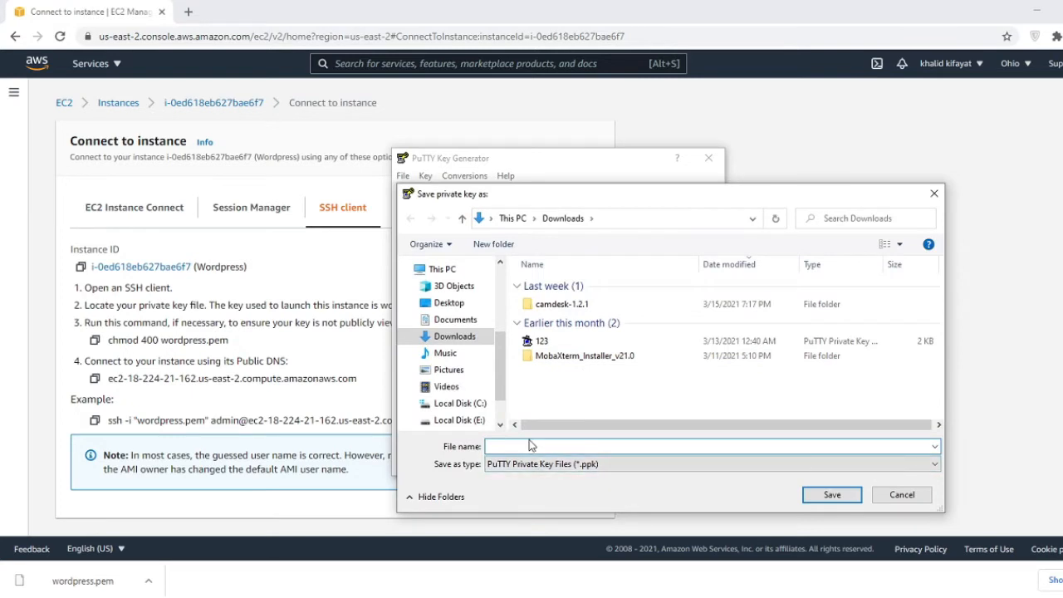
{"action": "type", "text": "wordpress"}
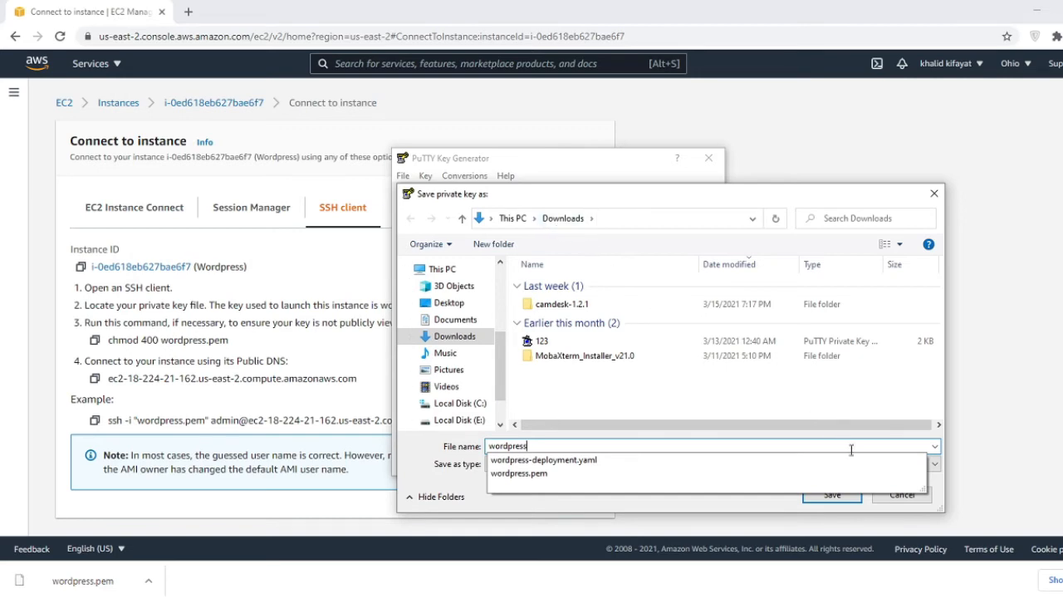
{"action": "left_click", "coordinate": [846, 496]}
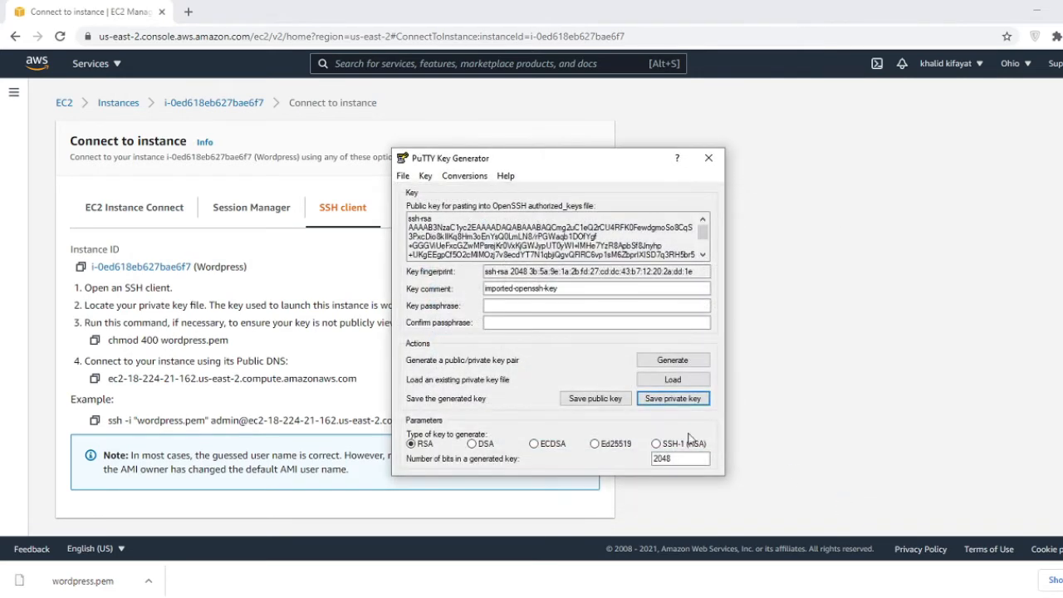
{"action": "left_click", "coordinate": [709, 158]}
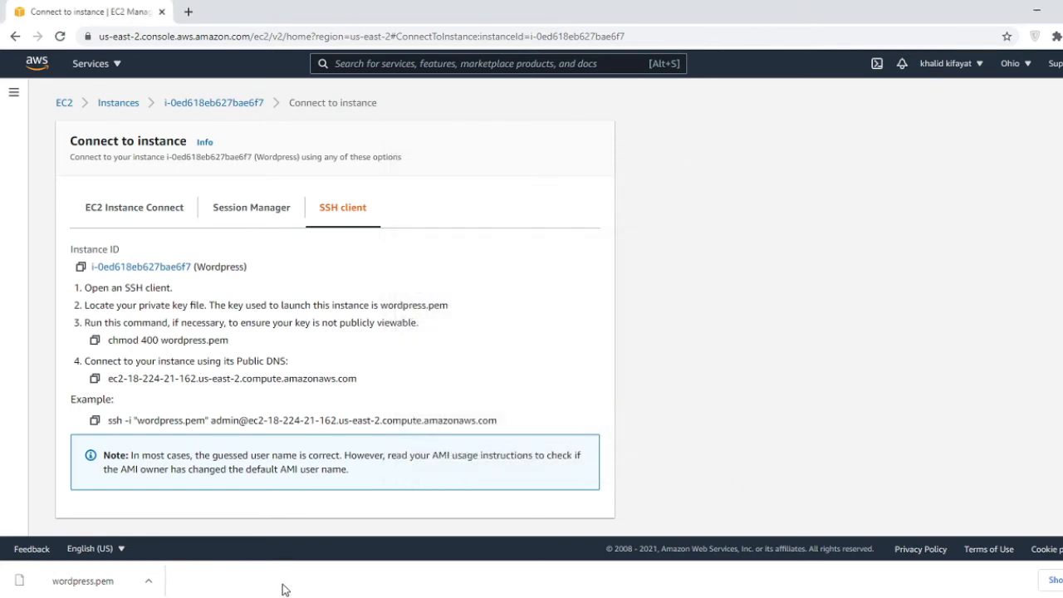
Open PuTTY and set the host name to bitnami@ followed by the instance's public DNS copied from the connection instructions.
{"action": "key", "text": "super"}
{"action": "type", "text": "putt"}
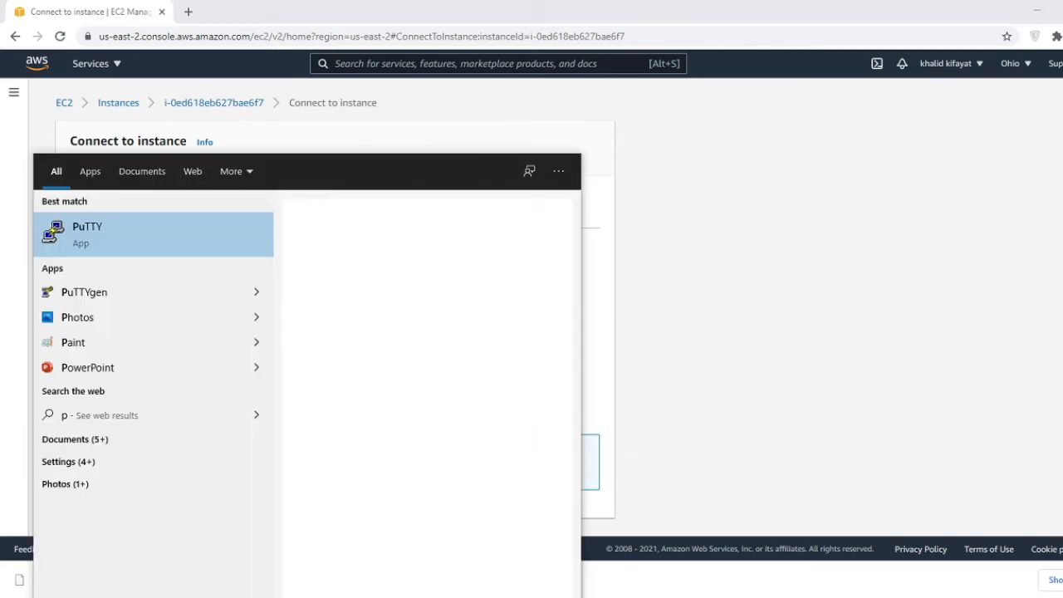
{"action": "key", "text": "Return"}
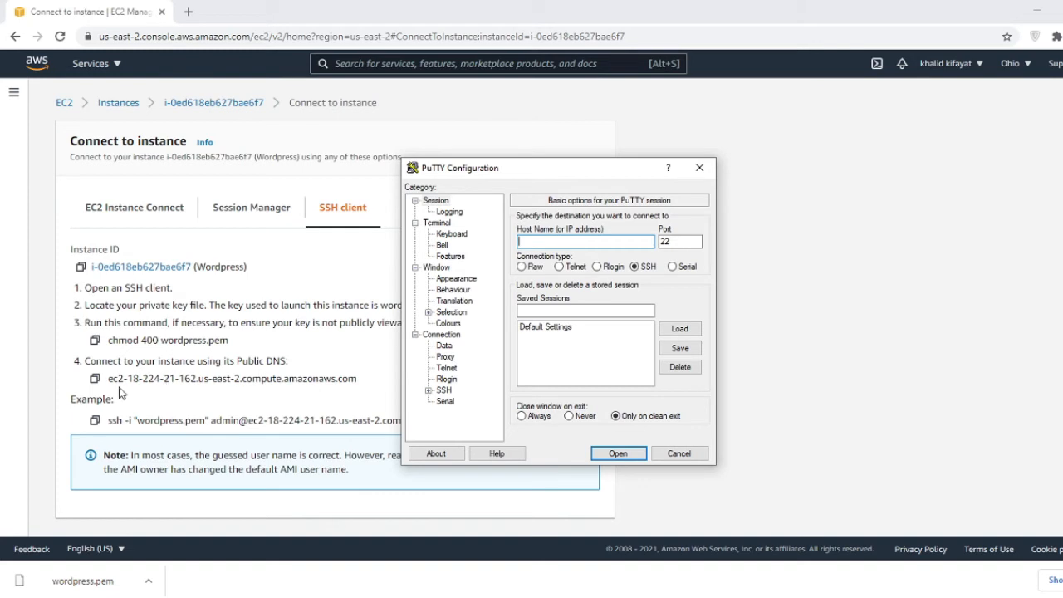
{"action": "left_click", "coordinate": [96, 381]}
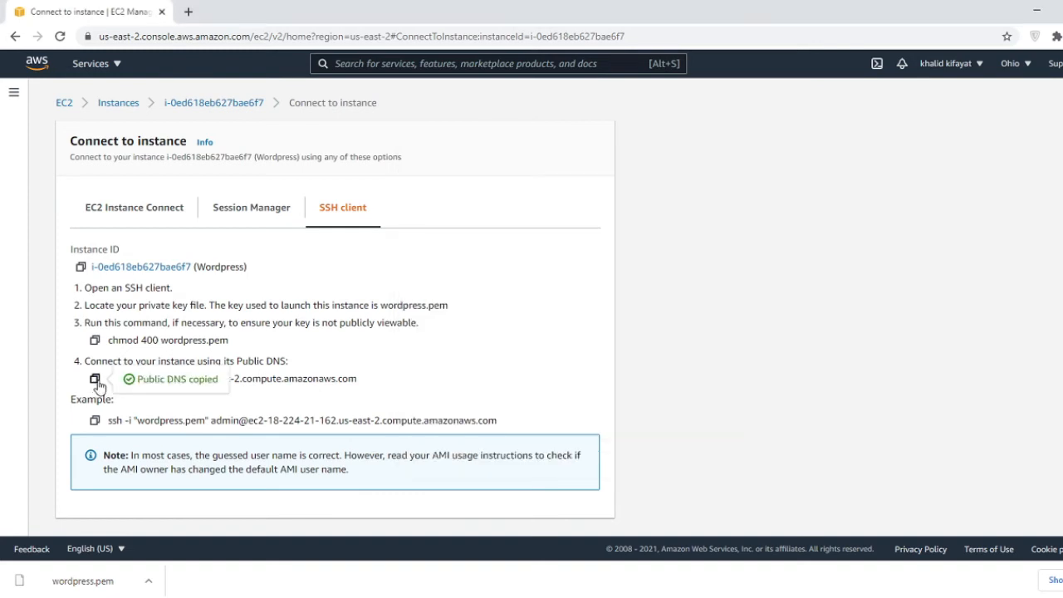
{"action": "left_click", "coordinate": [458, 597]}
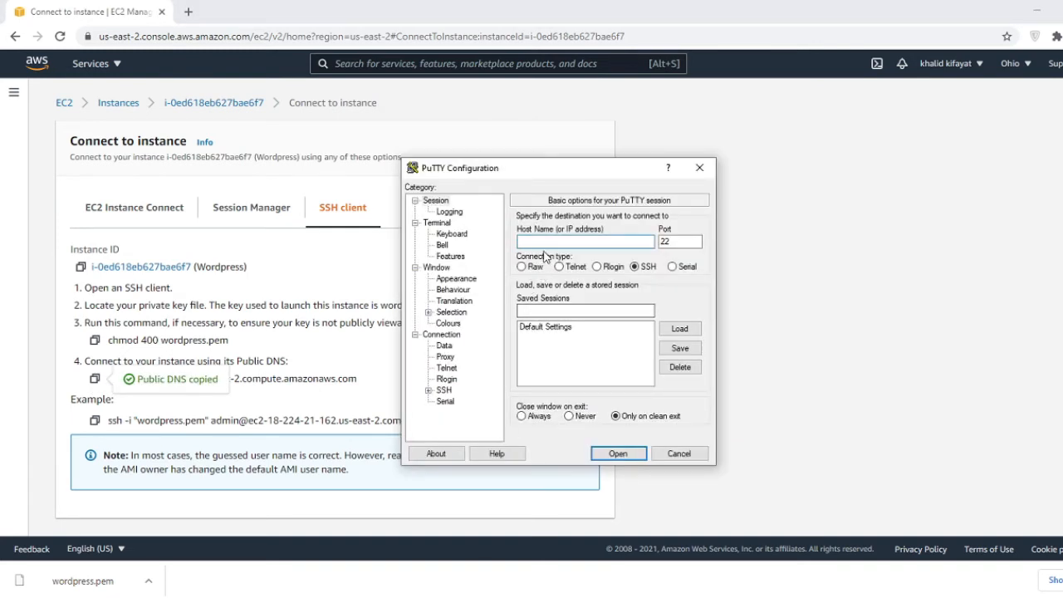
{"action": "key", "text": "ctrl+v"}
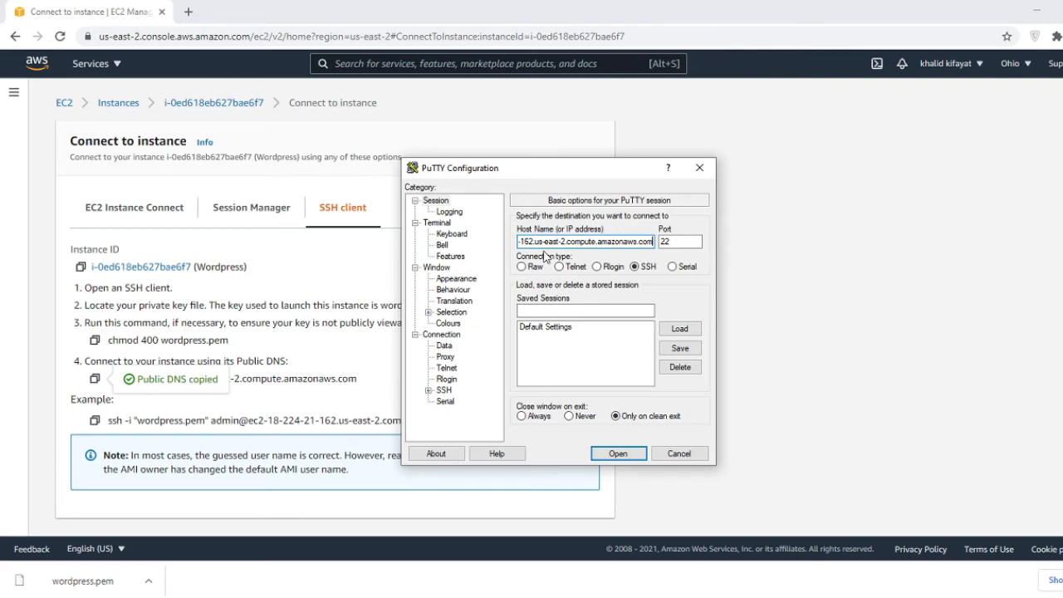
{"action": "key", "text": "Home"}
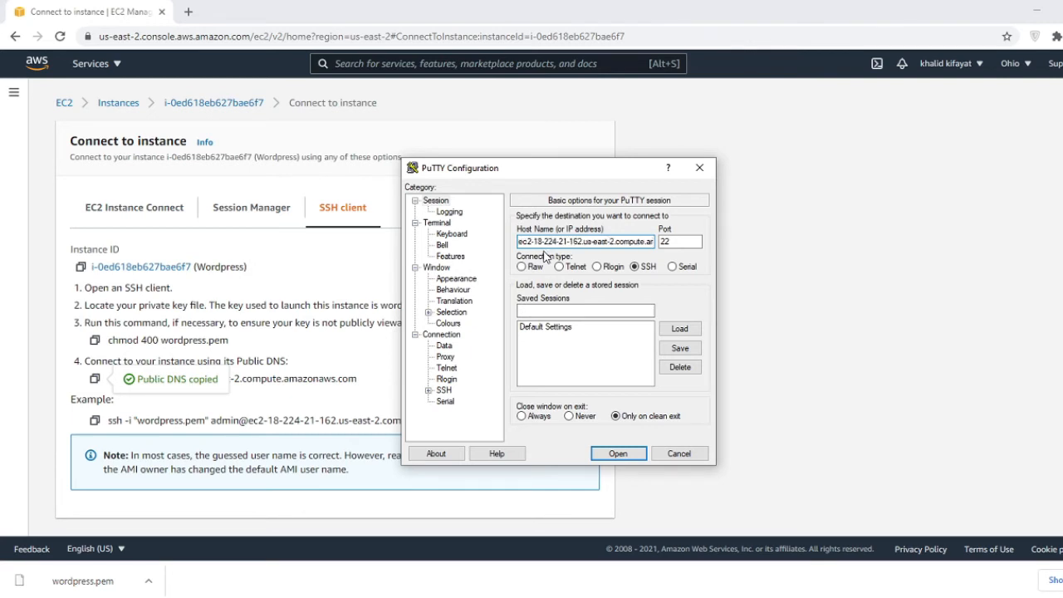
{"action": "type", "text": "bitnami@"}
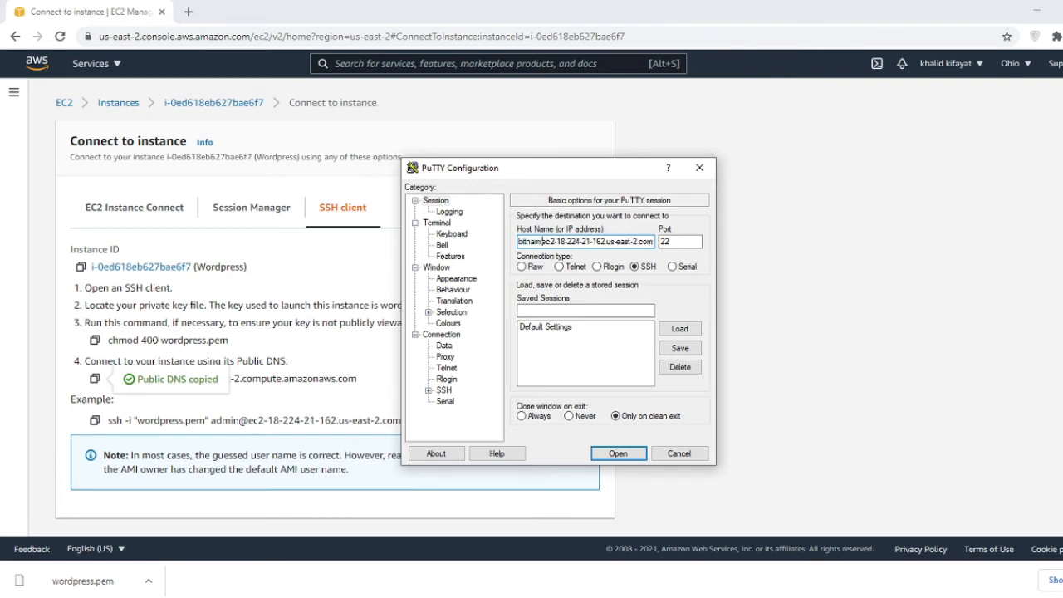
{"action": "type", "text": "@"}
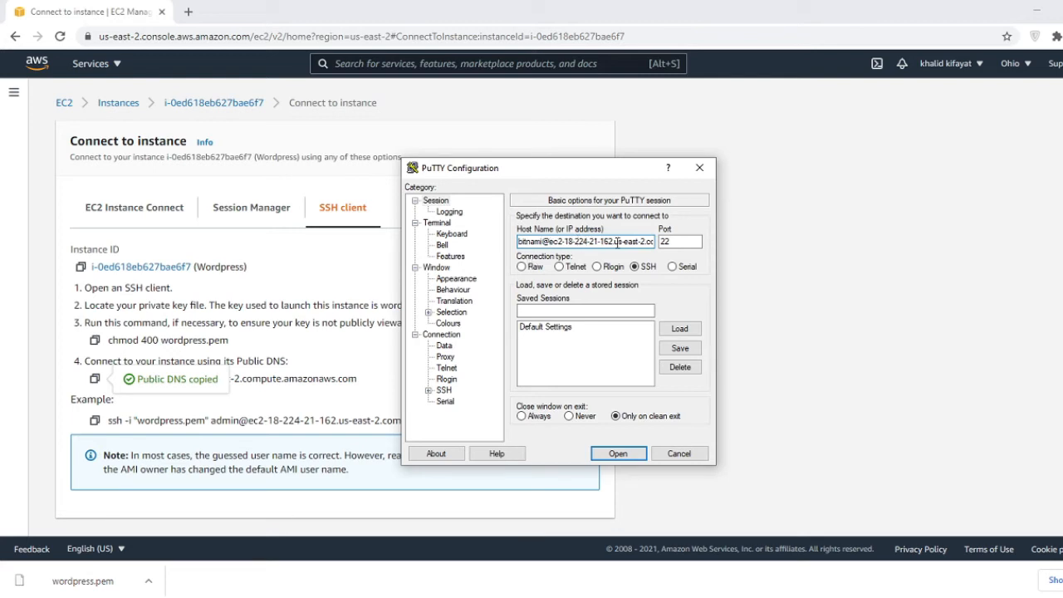
{"action": "left_click", "coordinate": [673, 246]}
Choose the wordpress .ppk file from Downloads as the private key for SSH authentication, and open the connection.
{"action": "left_click", "coordinate": [445, 390]}
{"action": "left_click", "coordinate": [428, 392]}
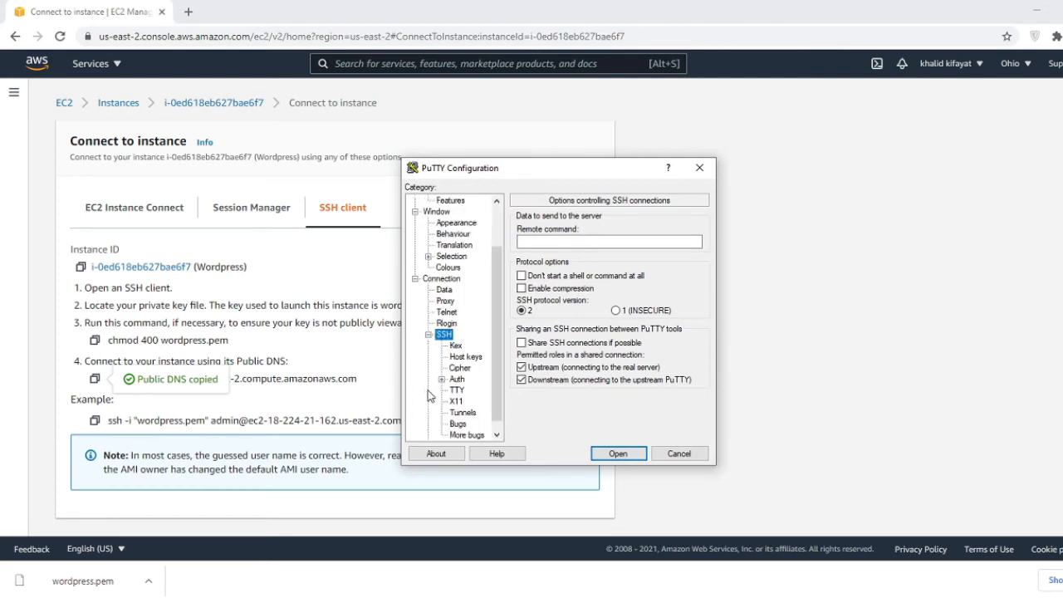
{"action": "left_click", "coordinate": [457, 369]}
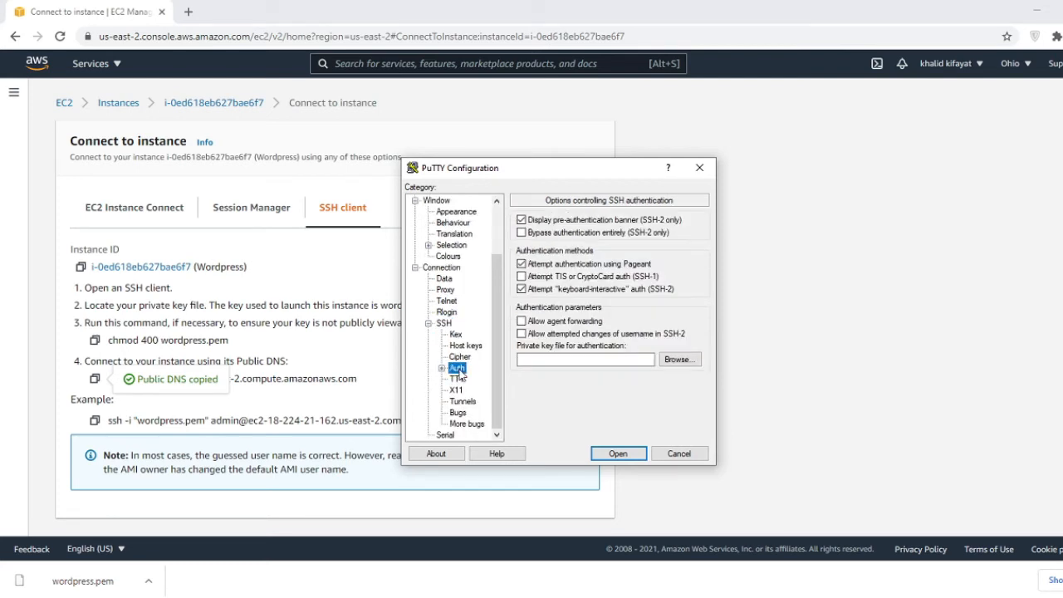
{"action": "left_click", "coordinate": [678, 361]}
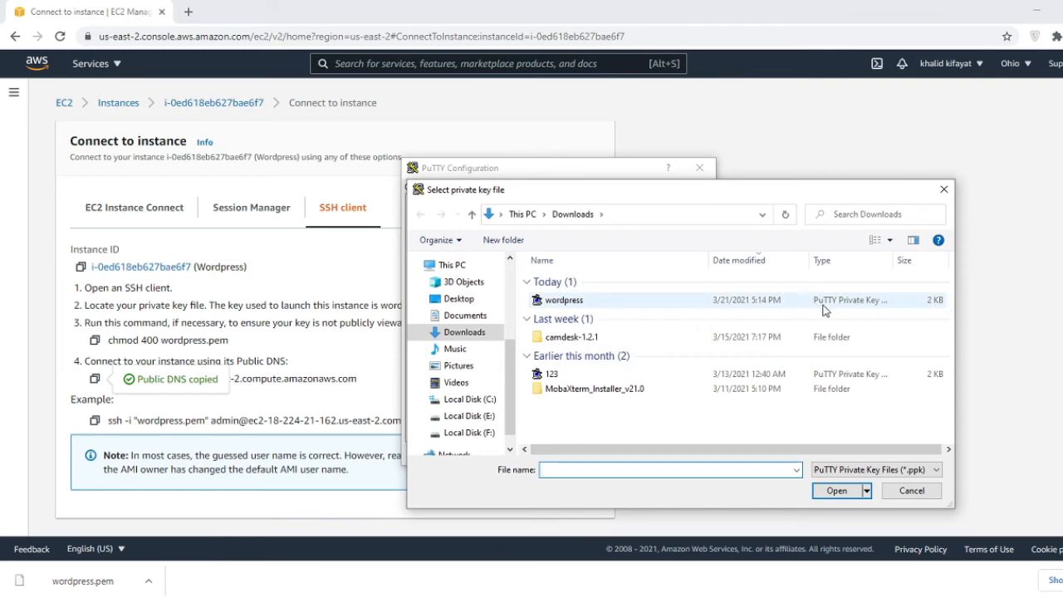
{"action": "left_click_drag", "start_coordinate": [899, 262], "coordinate": [819, 261]}
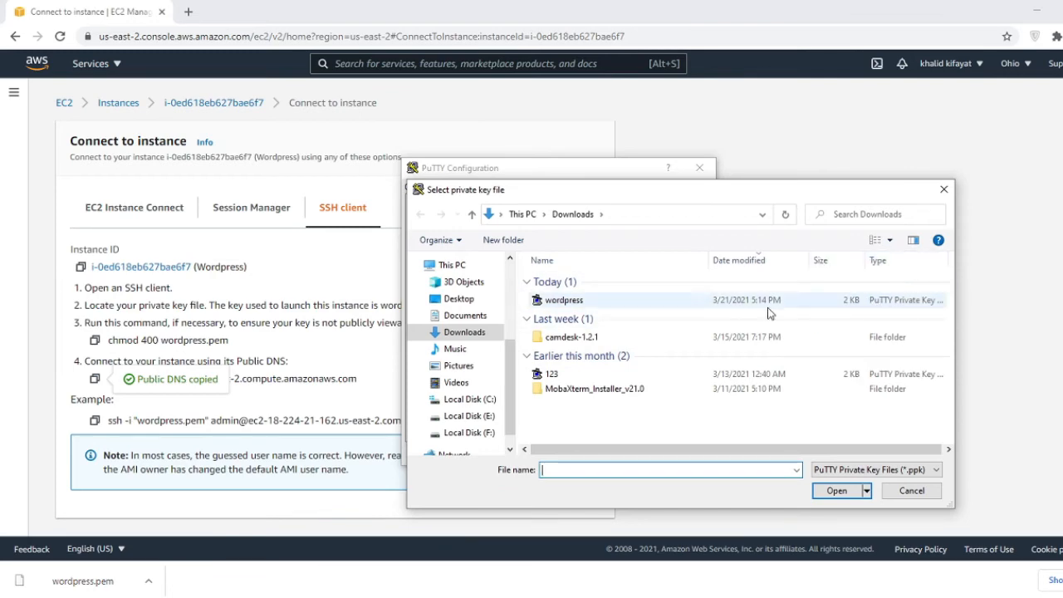
{"action": "left_click", "coordinate": [572, 302]}
{"action": "left_click", "coordinate": [837, 491]}
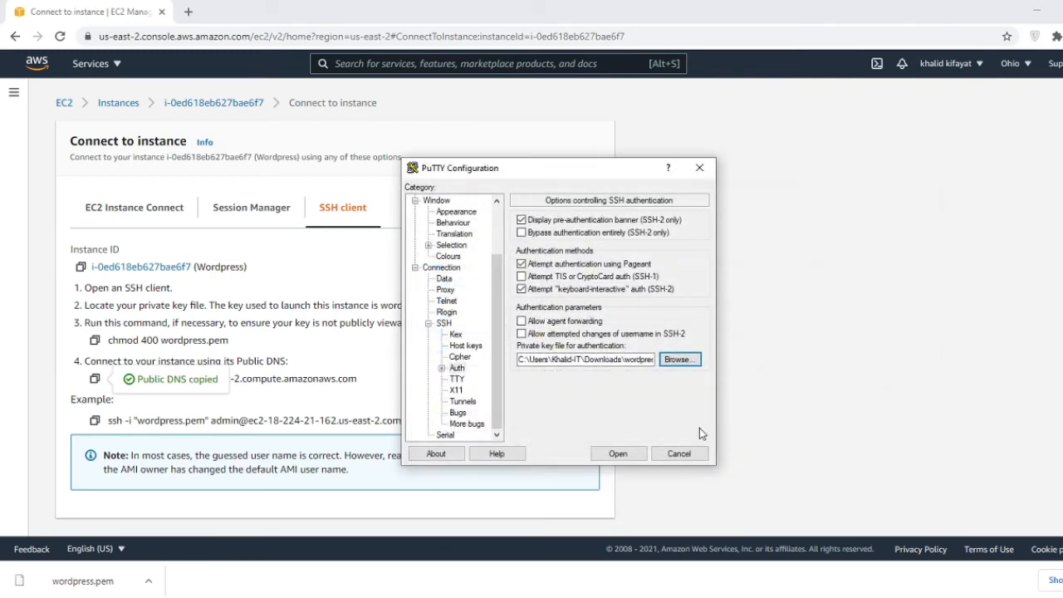
{"action": "left_click", "coordinate": [617, 455]}
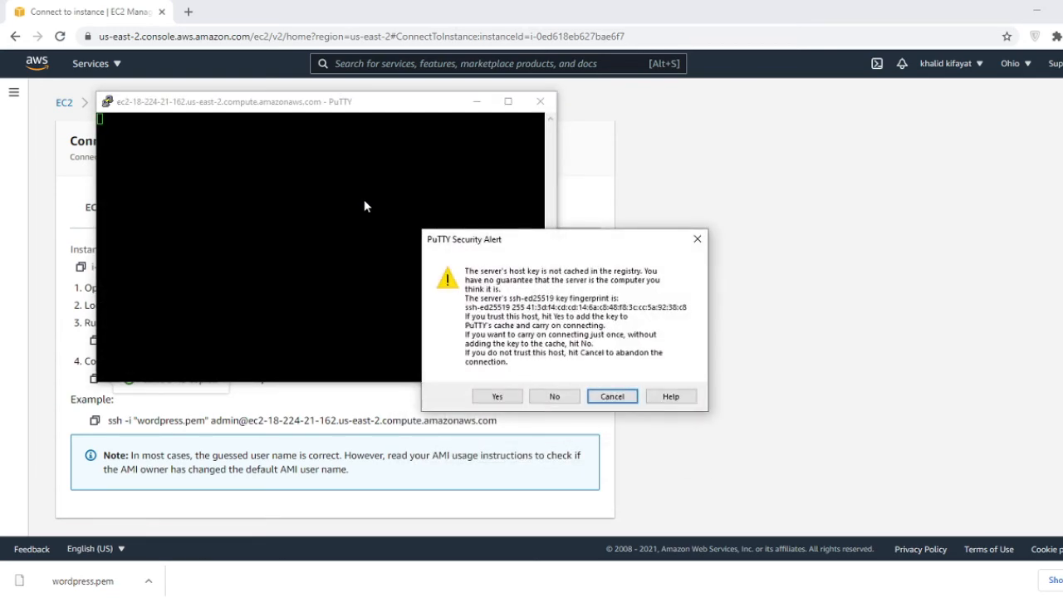
Accept and cache the server's host key in PuTTY, move the terminal window aside, and review the Bitnami login banner.
{"action": "left_click", "coordinate": [498, 397]}
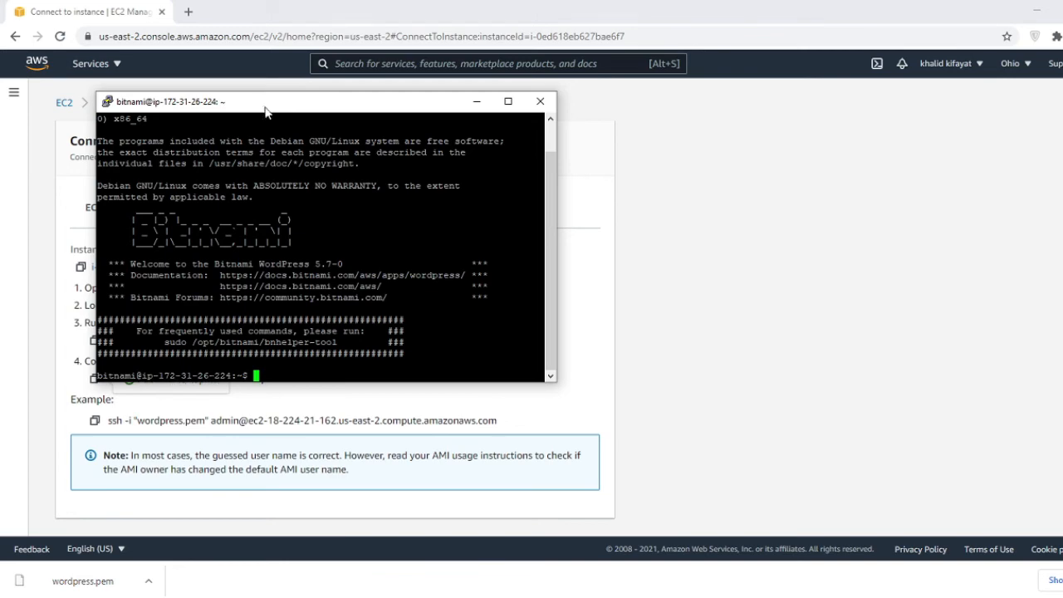
{"action": "left_click_drag", "start_coordinate": [266, 111], "coordinate": [490, 183]}
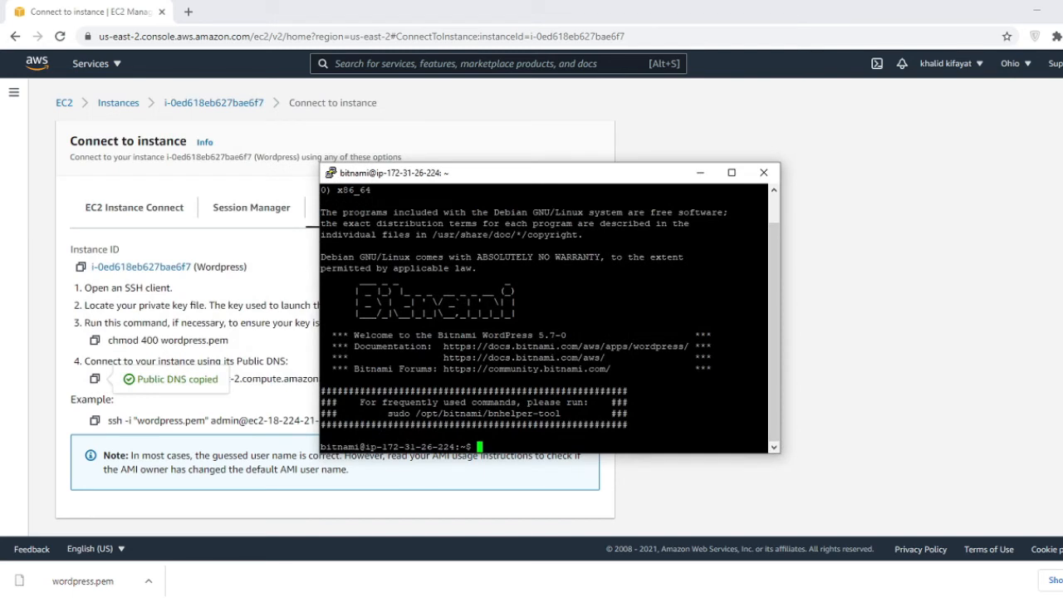
{"action": "scroll", "coordinate": [545, 320], "scroll_direction": "up", "scroll_amount": 1}
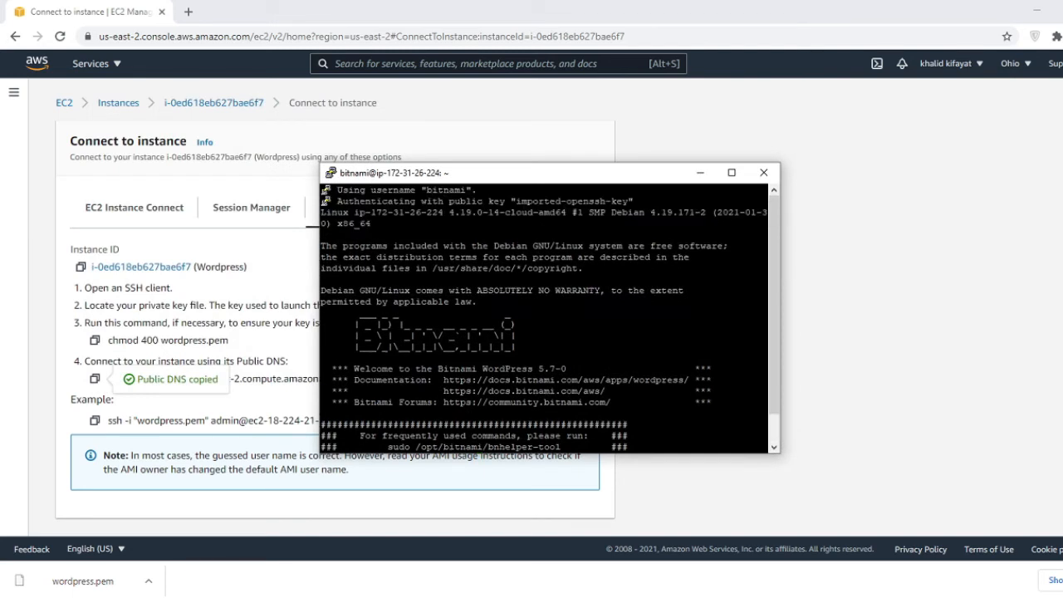
{"action": "scroll", "coordinate": [544, 320], "scroll_direction": "down", "scroll_amount": 1}
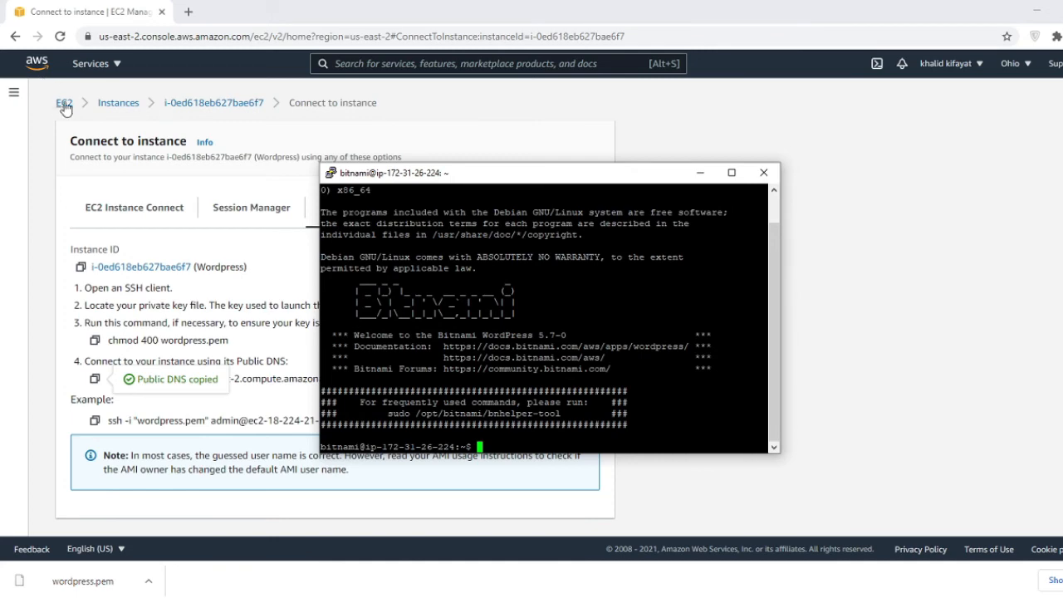
Open the Wordpress instance's public IPv4 address from the EC2 instances list, proceed past the certificate warning, and view the blog's home page.
{"action": "left_click", "coordinate": [64, 103]}
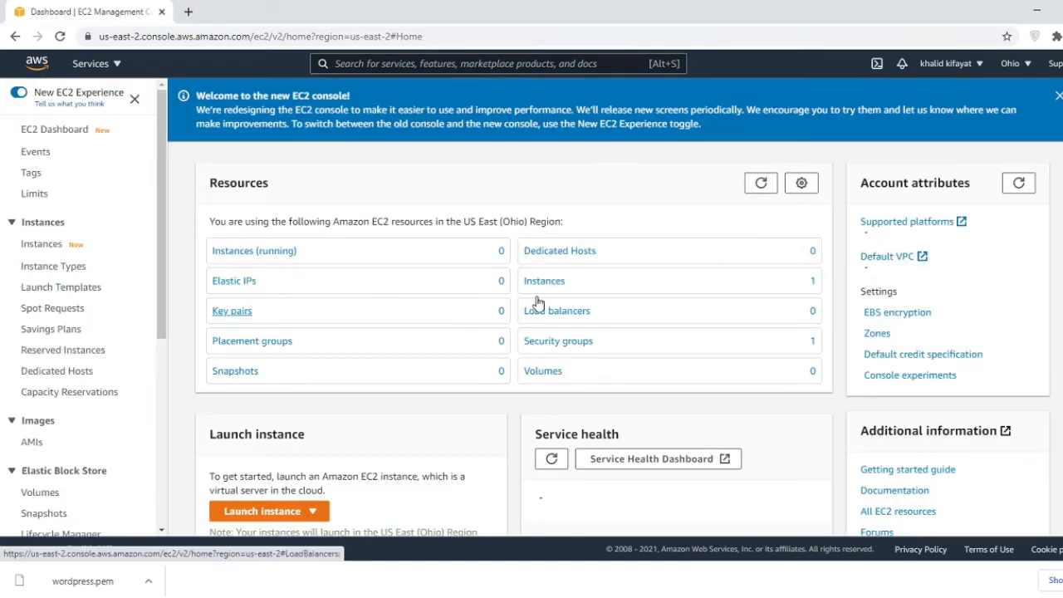
{"action": "left_click", "coordinate": [539, 283]}
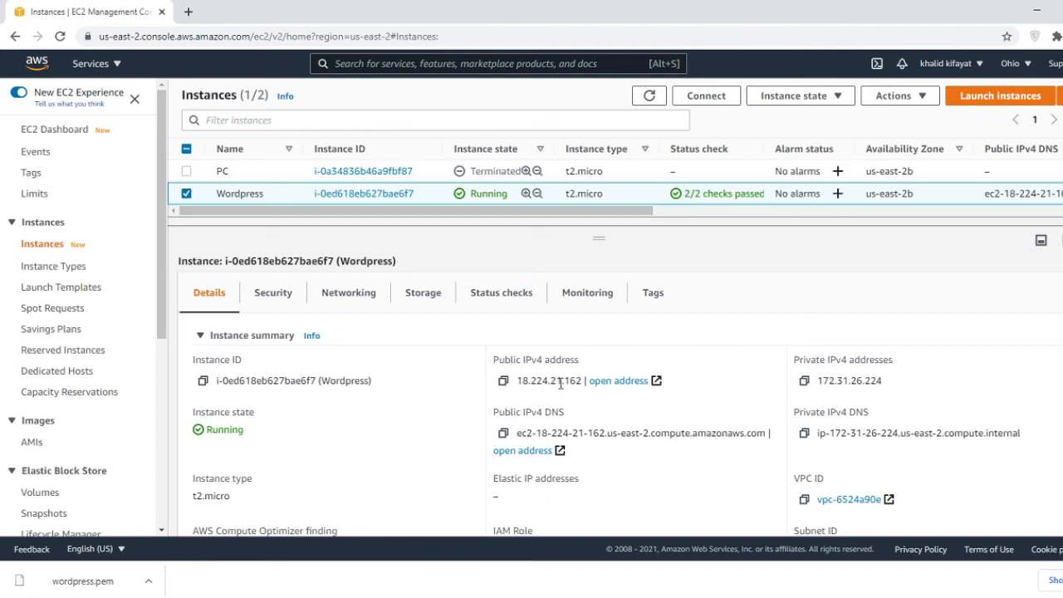
{"action": "left_click", "coordinate": [618, 383]}
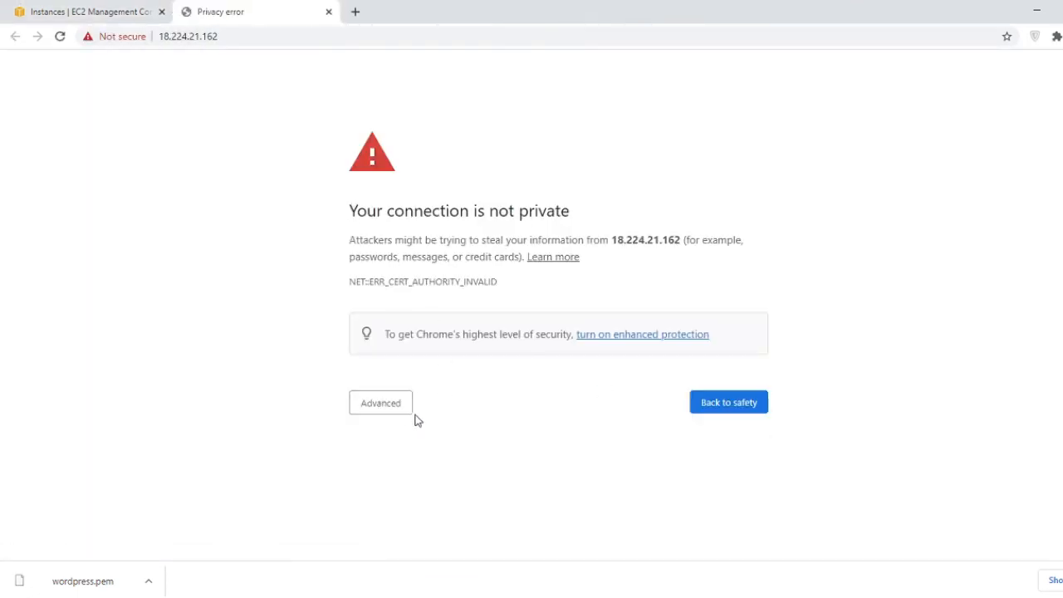
{"action": "left_click", "coordinate": [391, 407]}
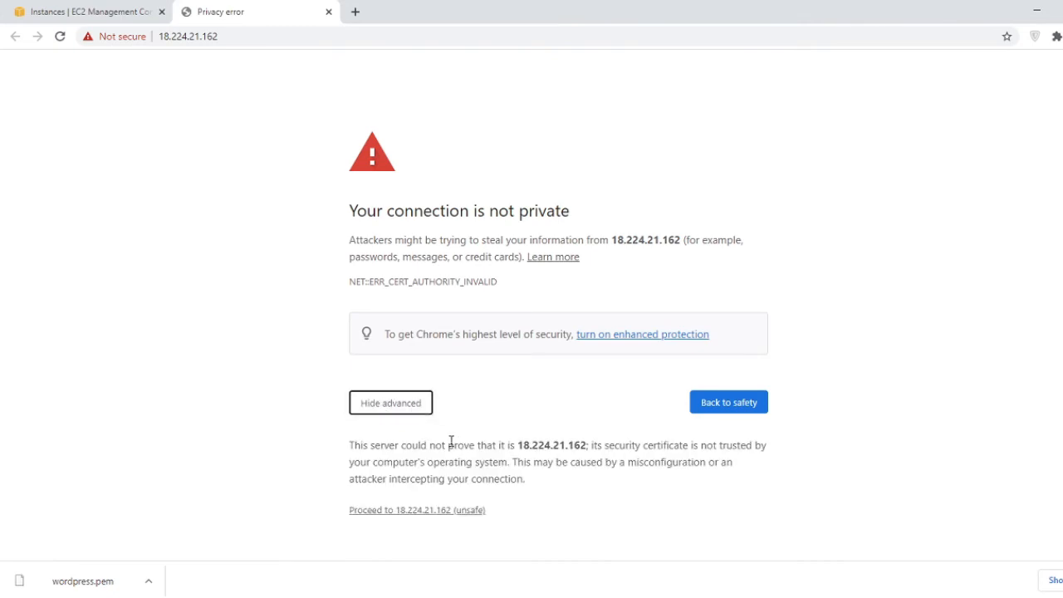
{"action": "left_click", "coordinate": [415, 512]}
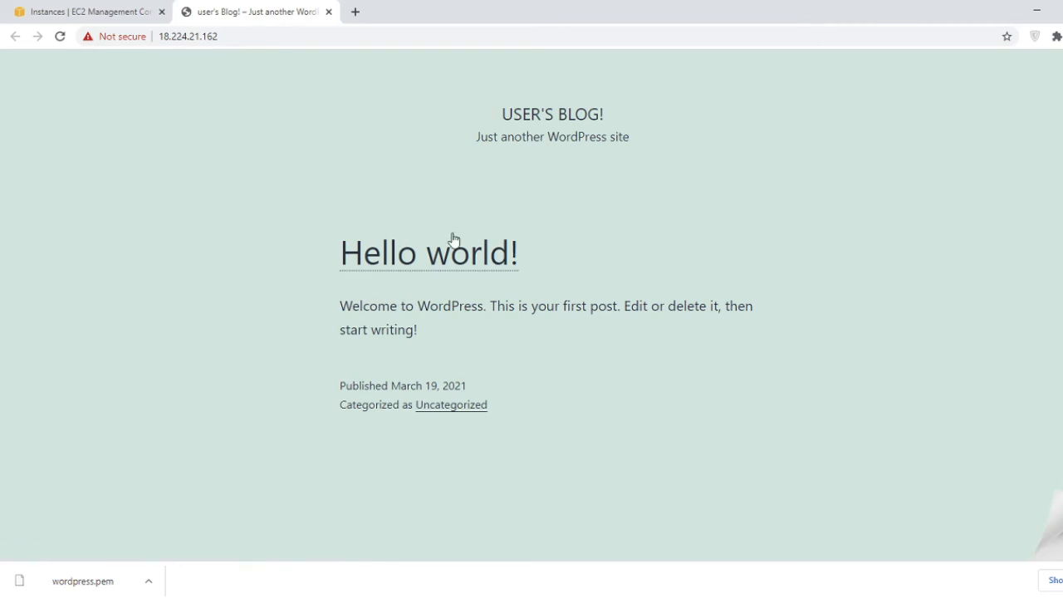
{"action": "scroll", "coordinate": [451, 235], "scroll_direction": "down", "scroll_amount": 5}
{"action": "scroll", "coordinate": [451, 233], "scroll_direction": "up", "scroll_amount": 5}
Go to the site's admin login page by adding /wp-admin to its address.
{"action": "left_click", "coordinate": [528, 34]}
{"action": "left_click", "coordinate": [528, 34]}
{"action": "type", "text": "/"}
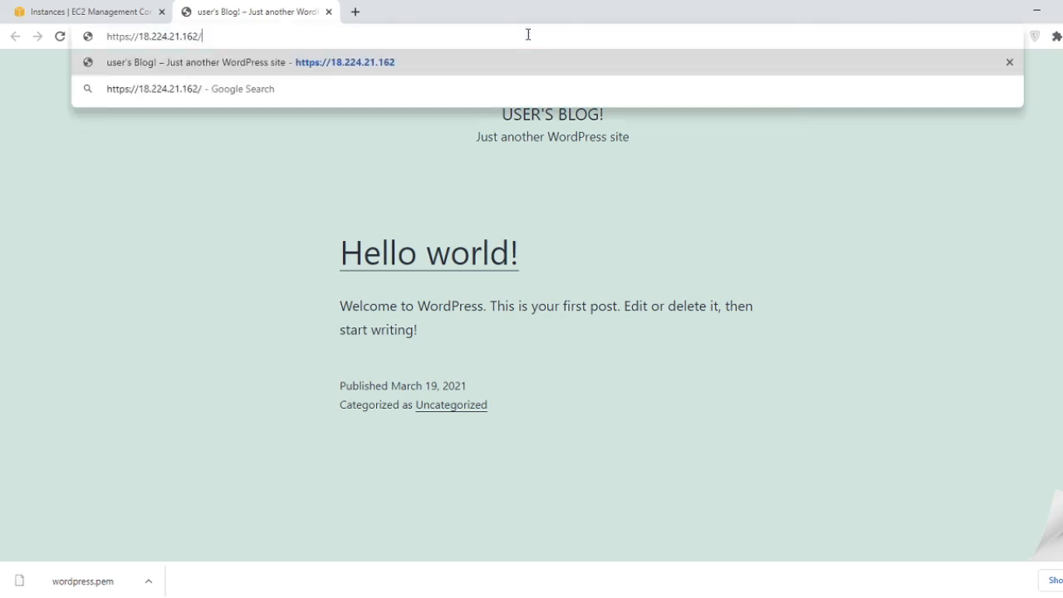
{"action": "type", "text": "wp-admin"}
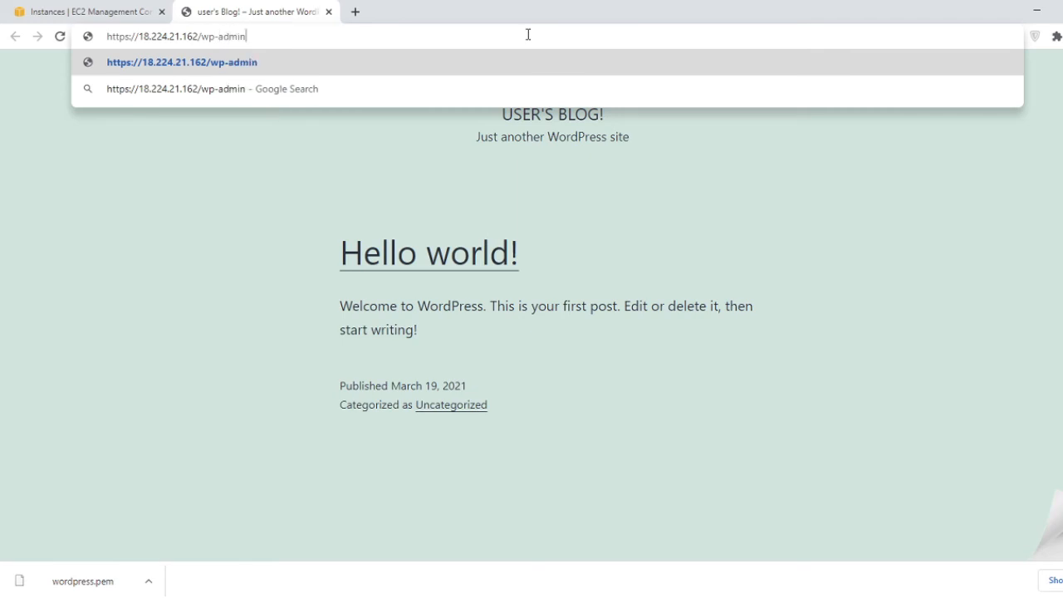
{"action": "key", "text": "Return"}
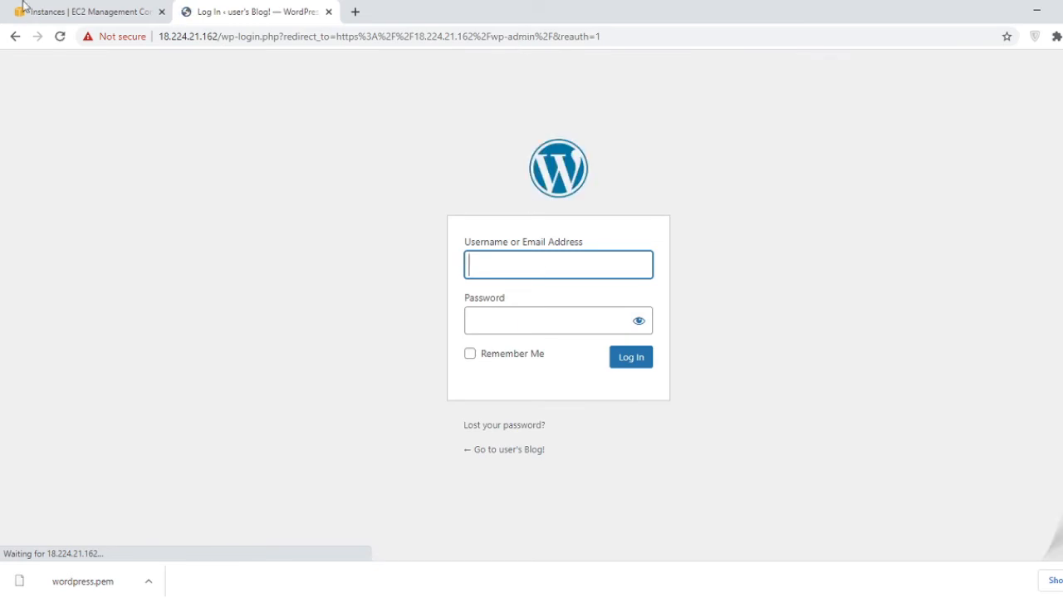
Return to the EC2 instances list and get the system log of the Wordpress instance.
{"action": "left_click", "coordinate": [79, 10]}
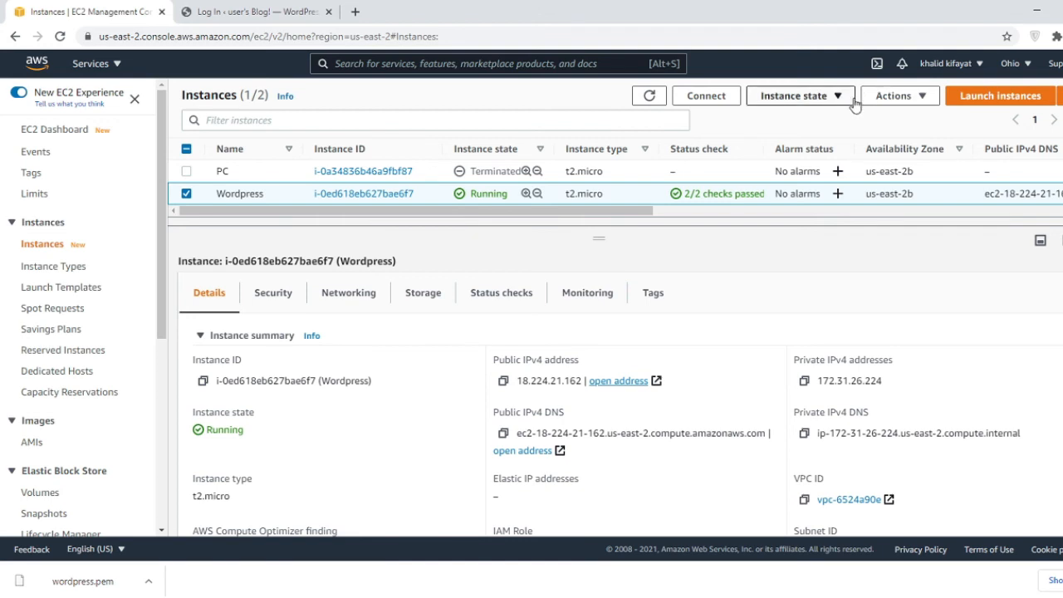
{"action": "left_click", "coordinate": [813, 104]}
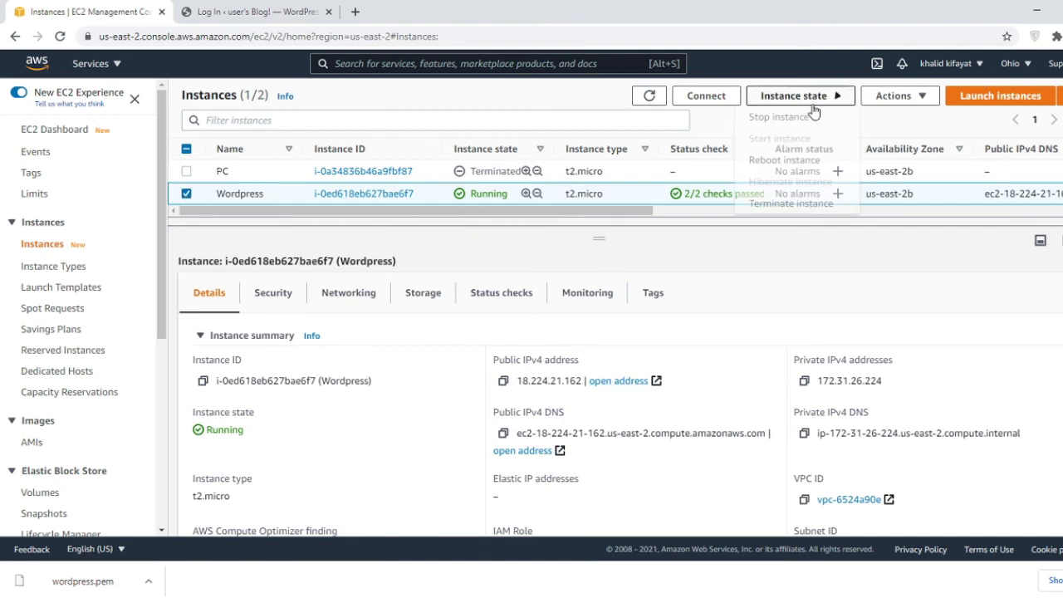
{"action": "left_click", "coordinate": [895, 95]}
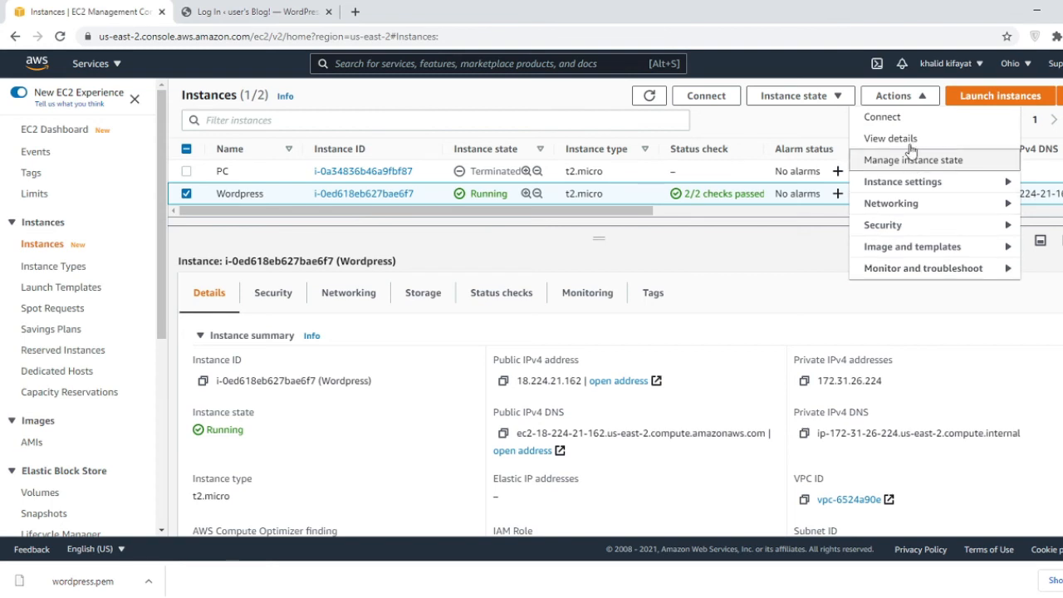
{"action": "mouse_move", "coordinate": [894, 276]}
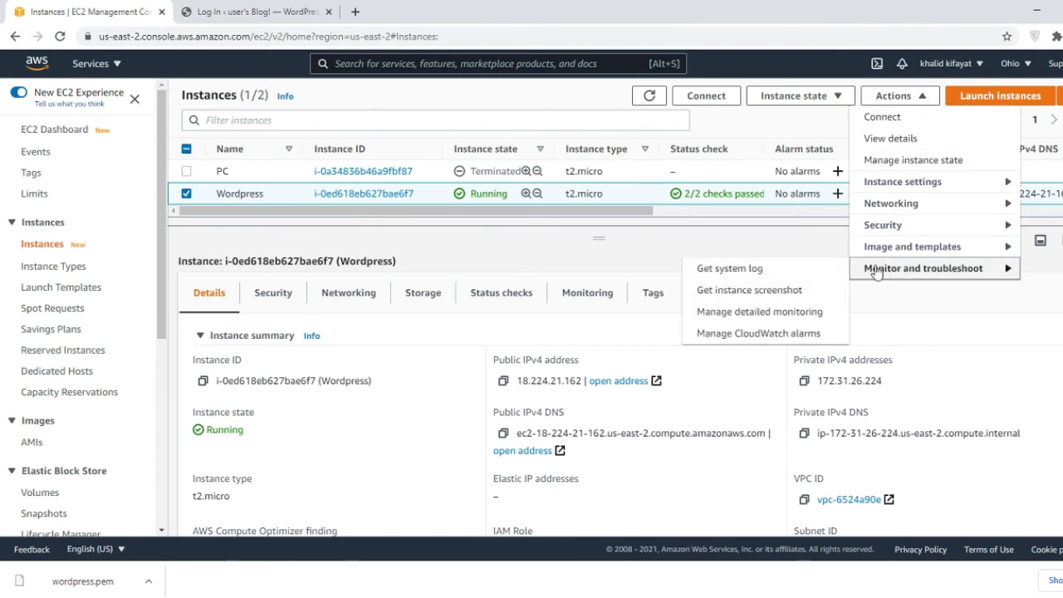
{"action": "left_click", "coordinate": [763, 274]}
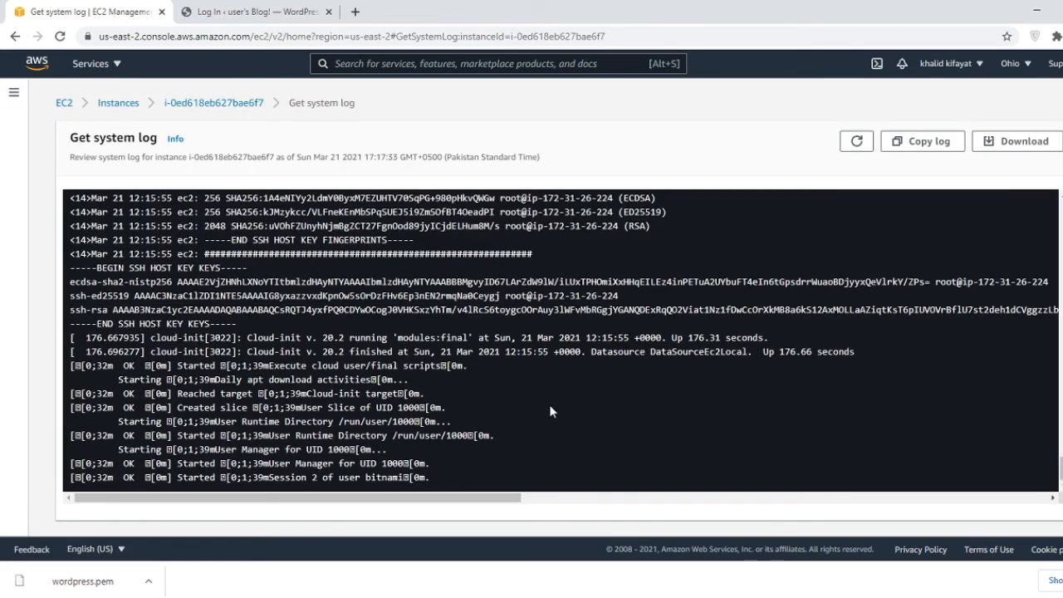
Locate the Bitnami default application credentials in the system log and copy the application password.
{"action": "scroll", "coordinate": [549, 404], "scroll_direction": "up", "scroll_amount": 5}
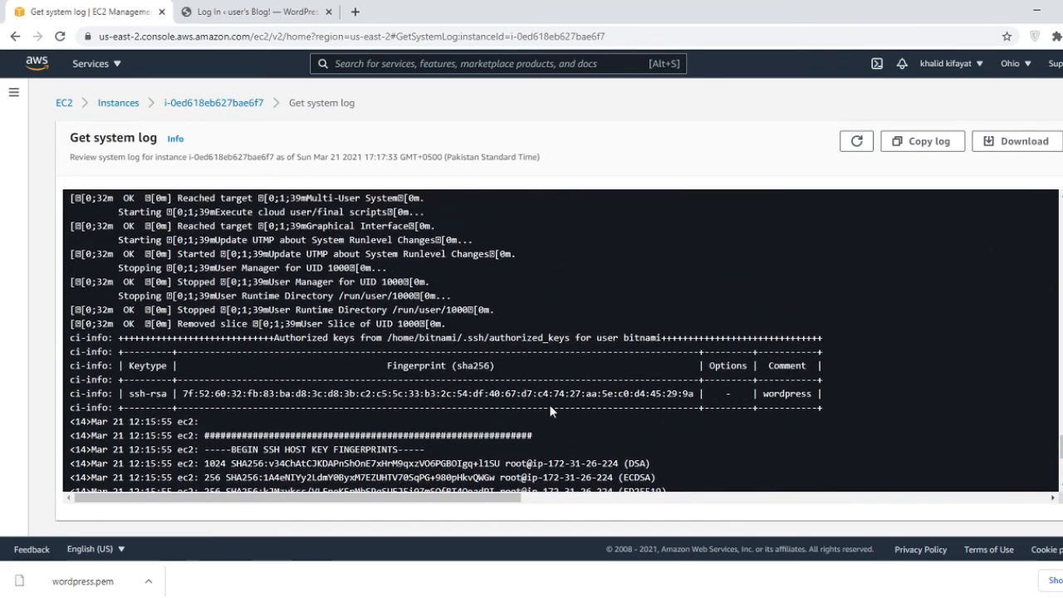
{"action": "scroll", "coordinate": [549, 404], "scroll_direction": "up", "scroll_amount": 15}
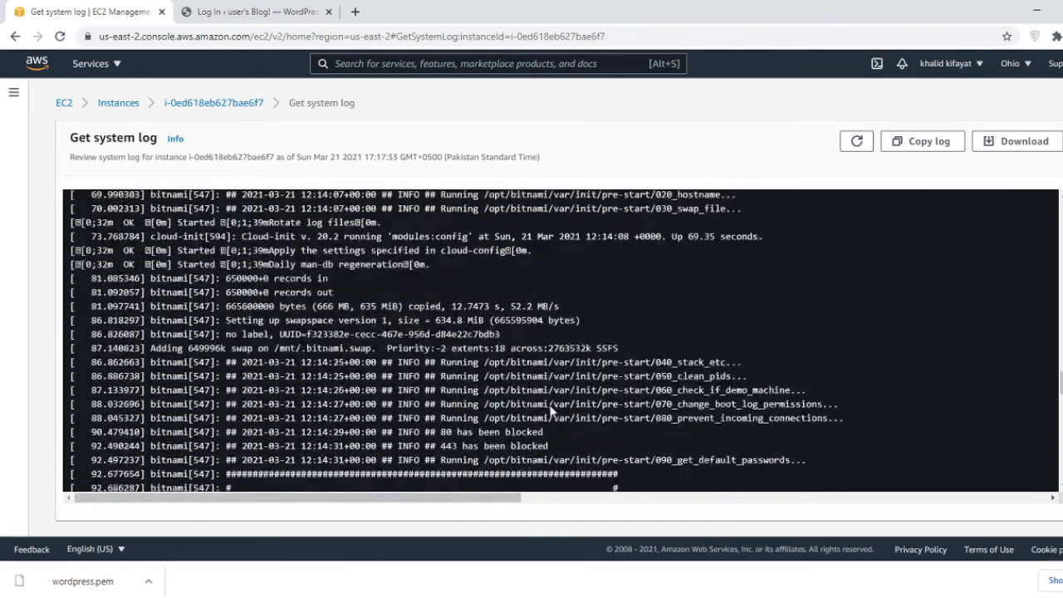
{"action": "scroll", "coordinate": [549, 405], "scroll_direction": "down", "scroll_amount": 5}
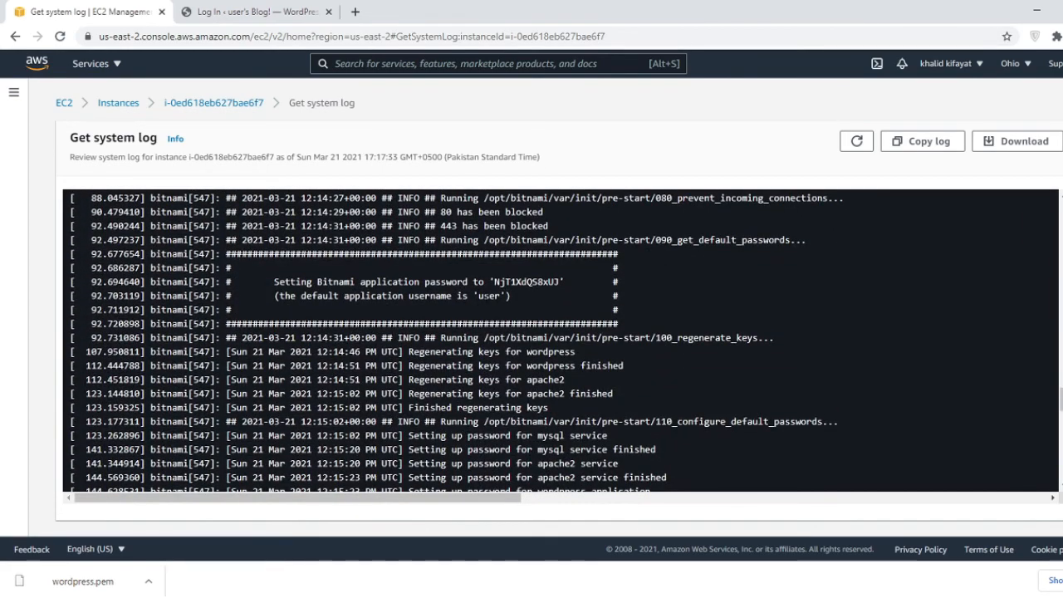
{"action": "double_click", "coordinate": [493, 295]}
{"action": "double_click", "coordinate": [527, 282]}
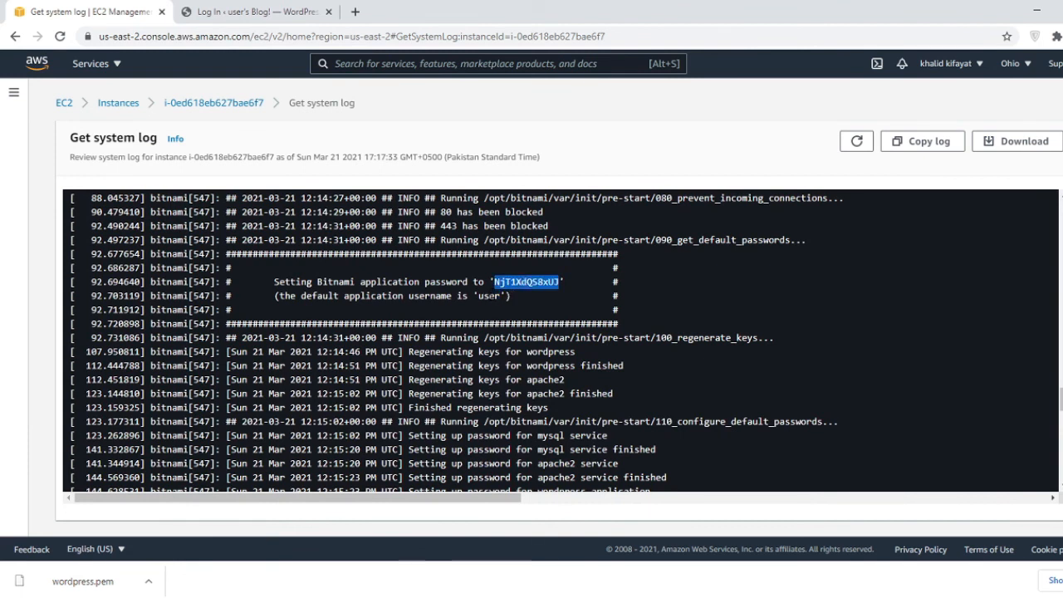
{"action": "double_click", "coordinate": [492, 296]}
{"action": "left_click", "coordinate": [513, 283]}
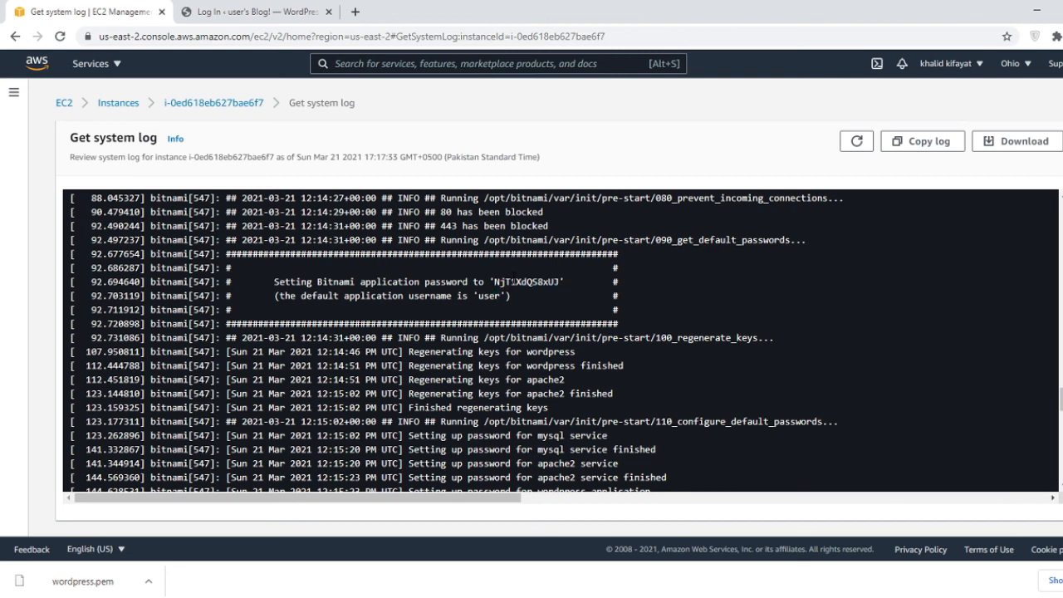
{"action": "double_click", "coordinate": [513, 283]}
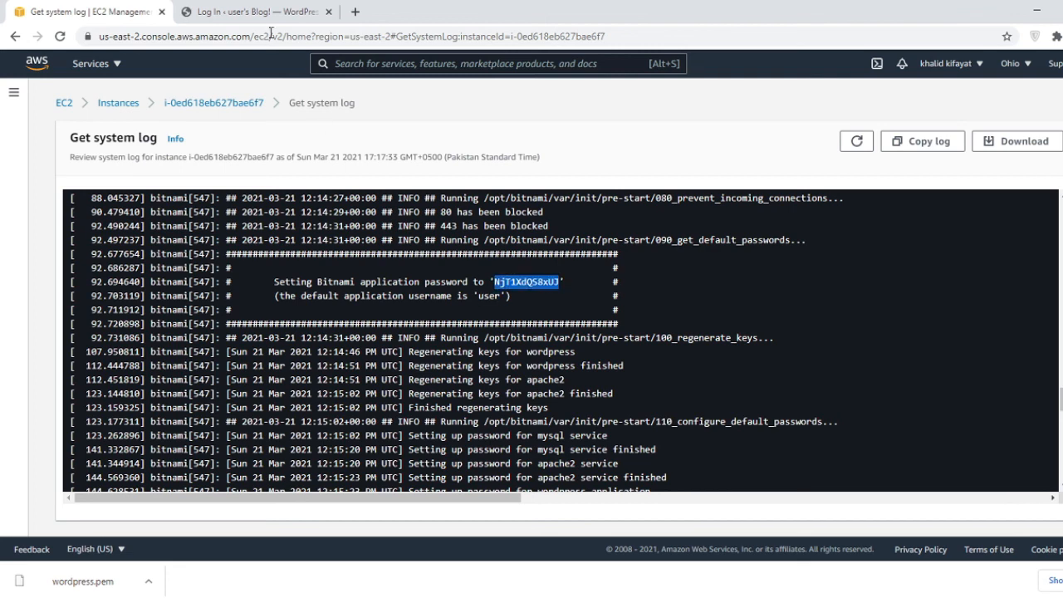
Log in to the WordPress admin with the username user and the copied application password.
{"action": "left_click", "coordinate": [249, 12]}
{"action": "type", "text": "use"}
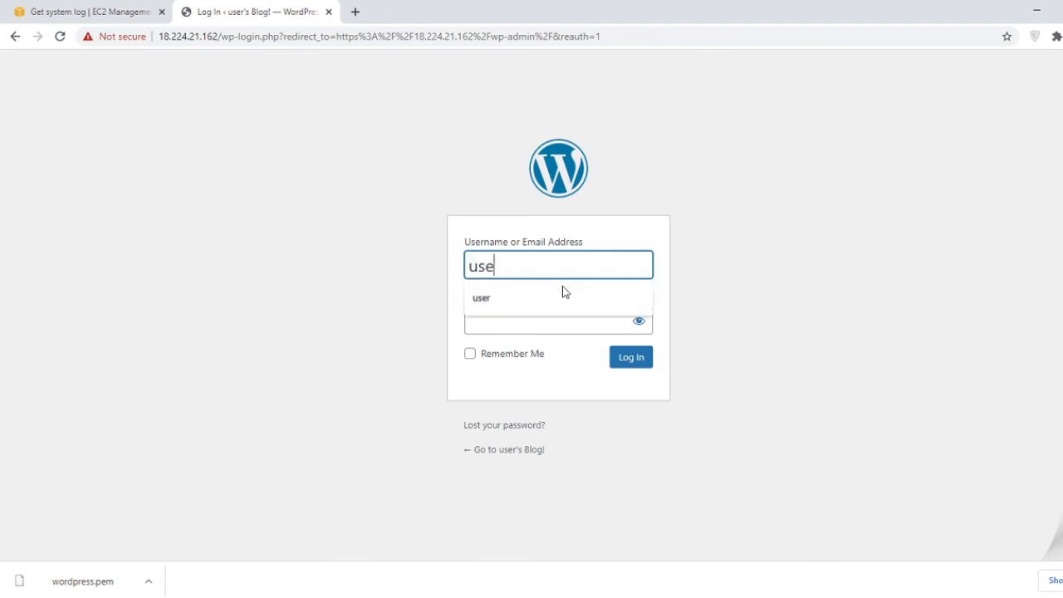
{"action": "type", "text": "r"}
{"action": "key", "text": "Tab"}
{"action": "key", "text": "ctrl+v"}
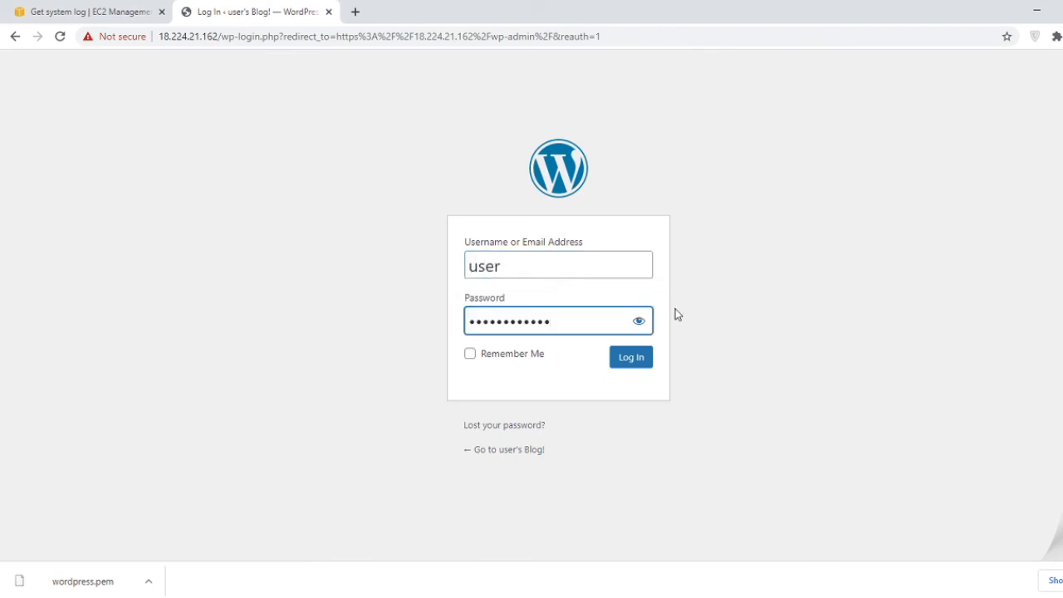
{"action": "left_click", "coordinate": [633, 367]}
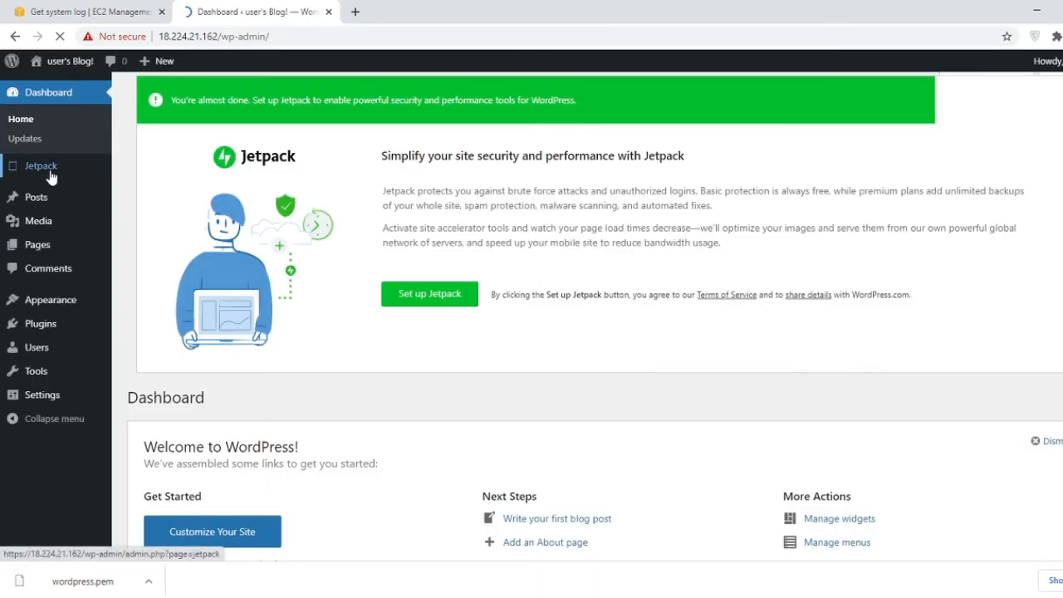
View the blog's public site in a new browser tab, and close that tab again.
{"action": "right_click", "coordinate": [91, 68]}
{"action": "left_click", "coordinate": [120, 74]}
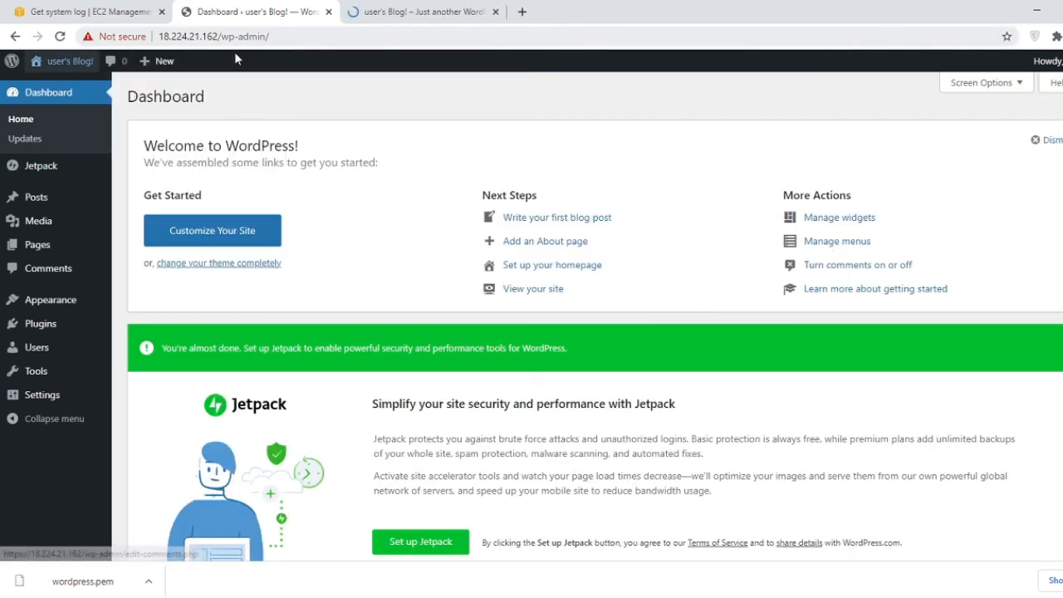
{"action": "left_click", "coordinate": [419, 12]}
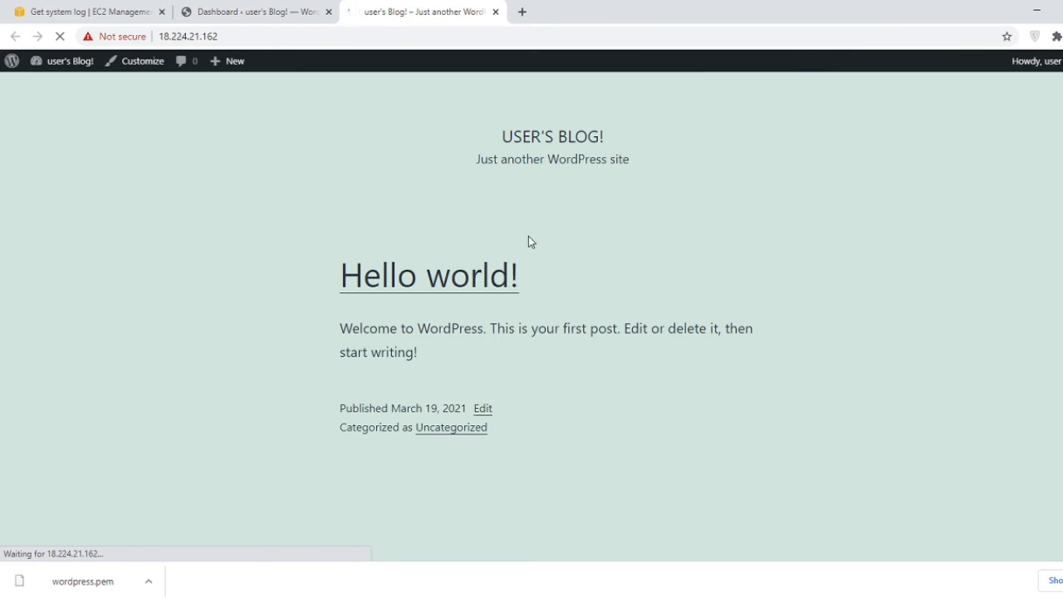
{"action": "left_click", "coordinate": [496, 12]}
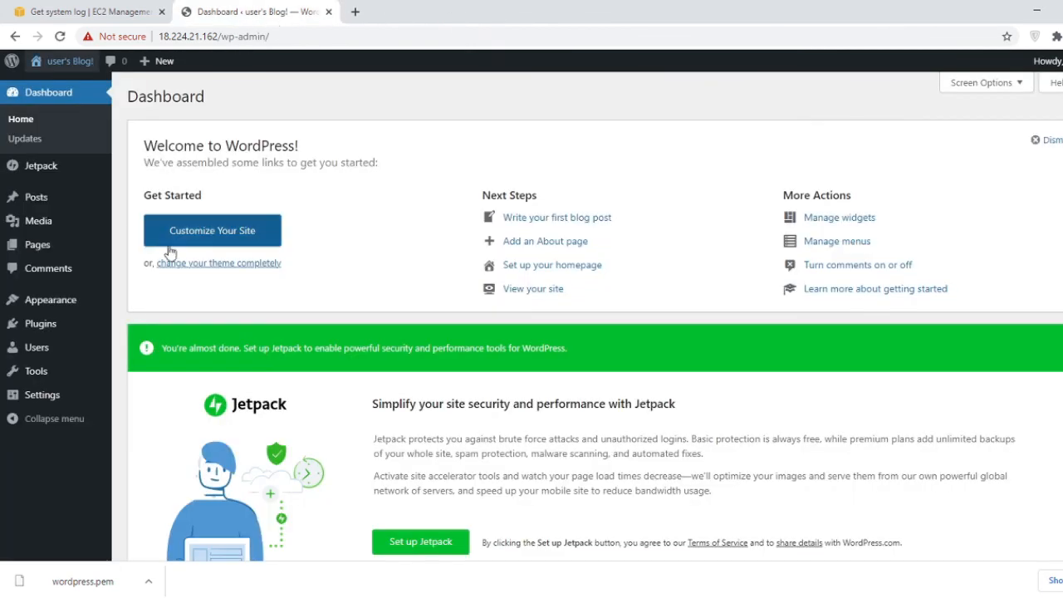
Look through the installed plugins and the installed themes in the WordPress admin.
{"action": "left_click", "coordinate": [41, 323]}
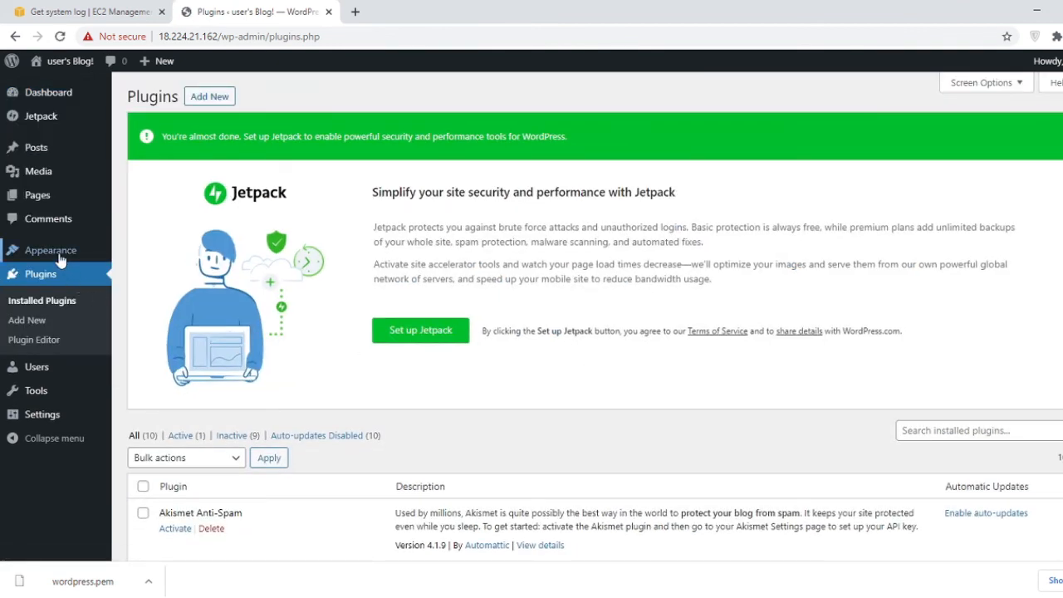
{"action": "mouse_move", "coordinate": [60, 260]}
{"action": "left_click", "coordinate": [125, 253]}
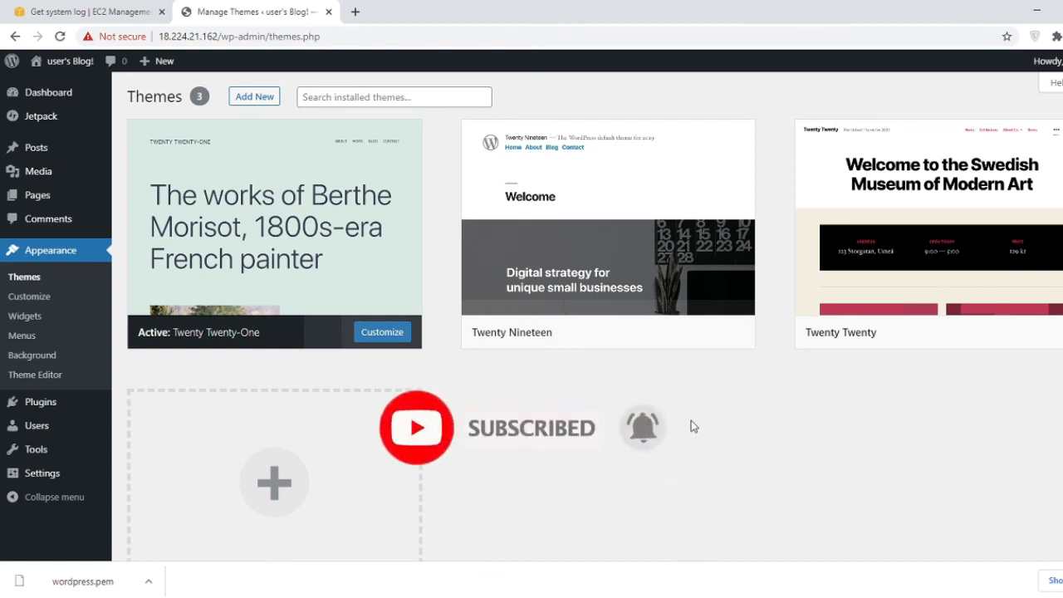
{"action": "mouse_move", "coordinate": [1000, 226]}
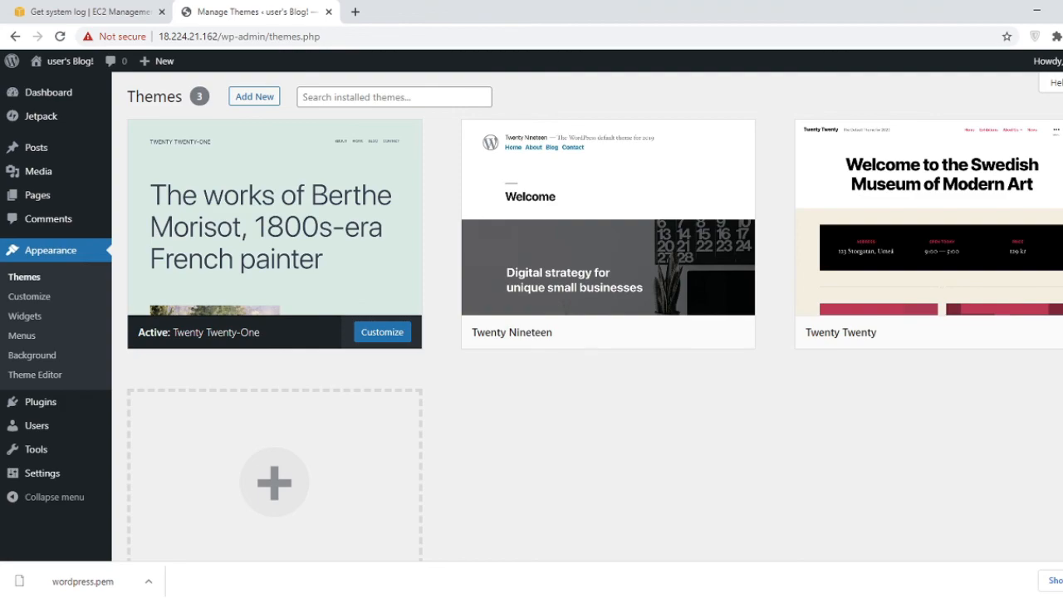
{"action": "left_click", "coordinate": [393, 597]}
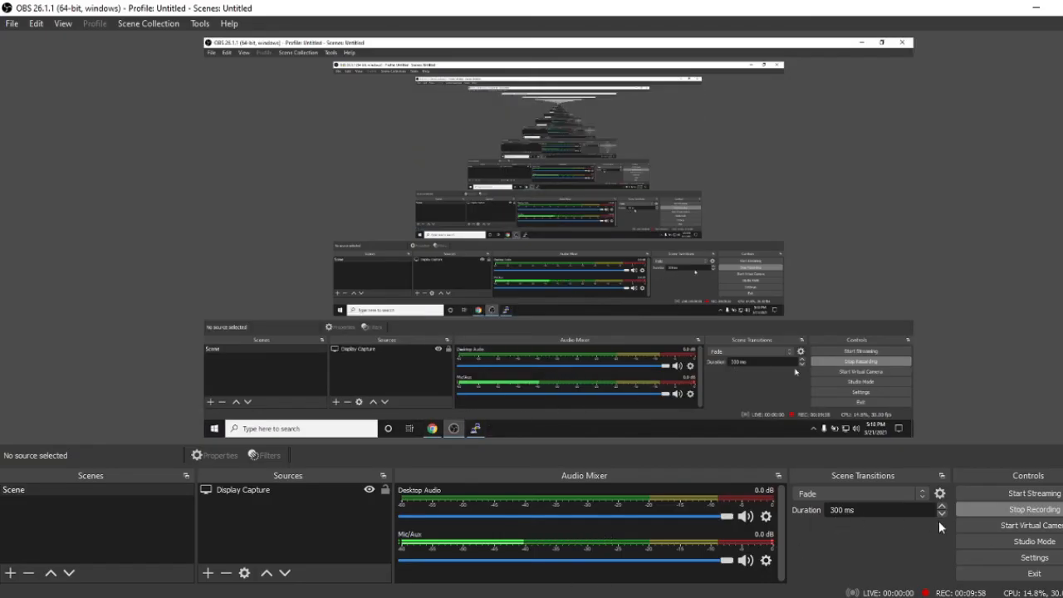